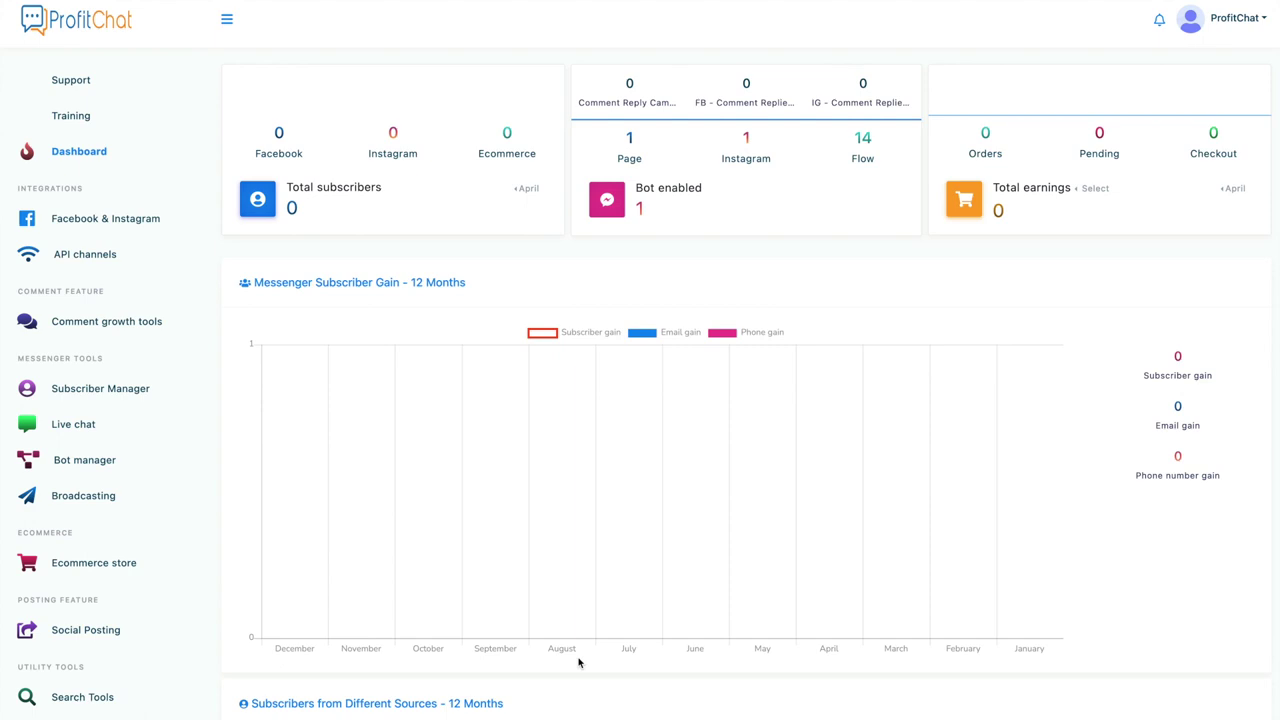
Step: Open the Facebook & Instagram connection page for Test ProfitChat and accept the Instagram profile cookies
scroll(578, 662, down, 6)
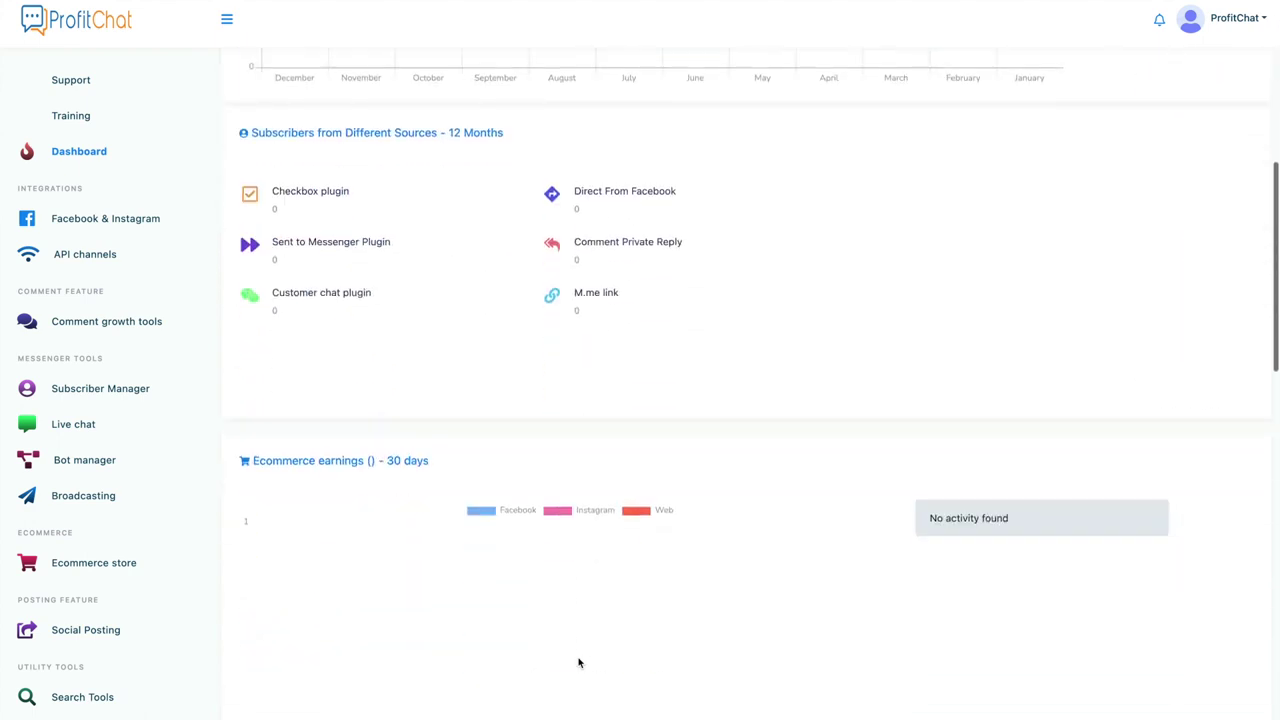
scroll(578, 662, up, 6)
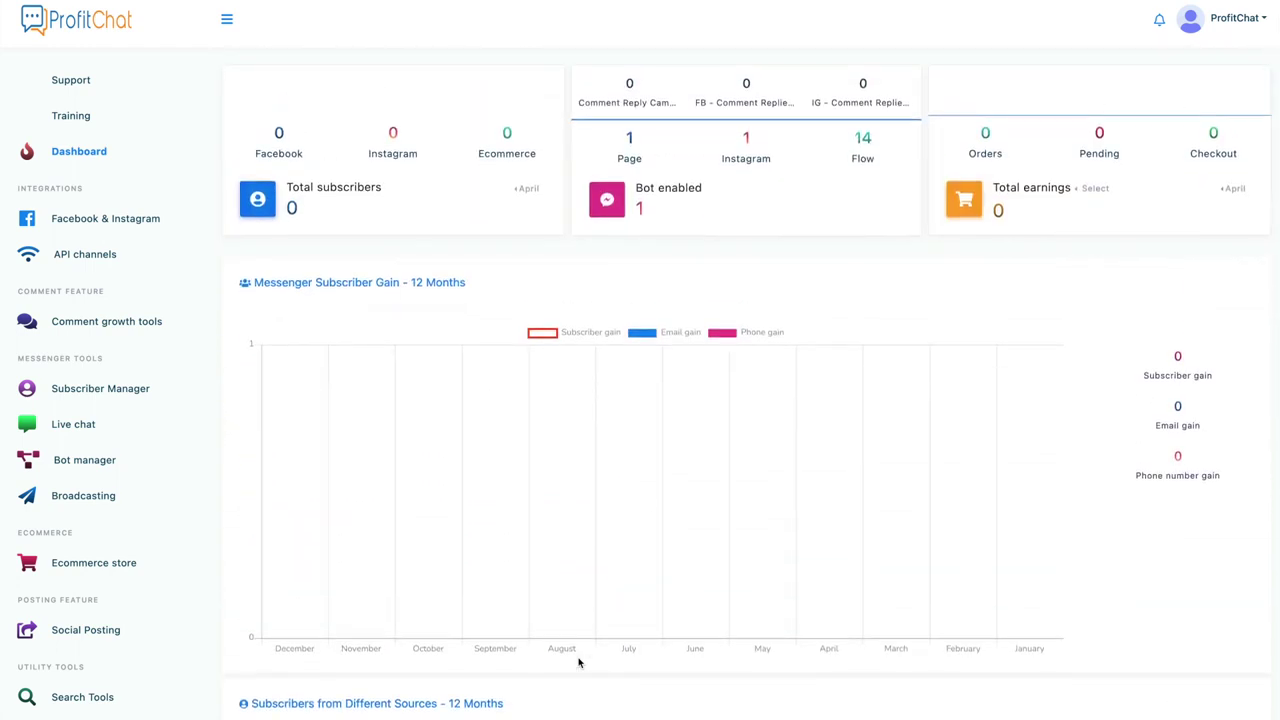
click(110, 220)
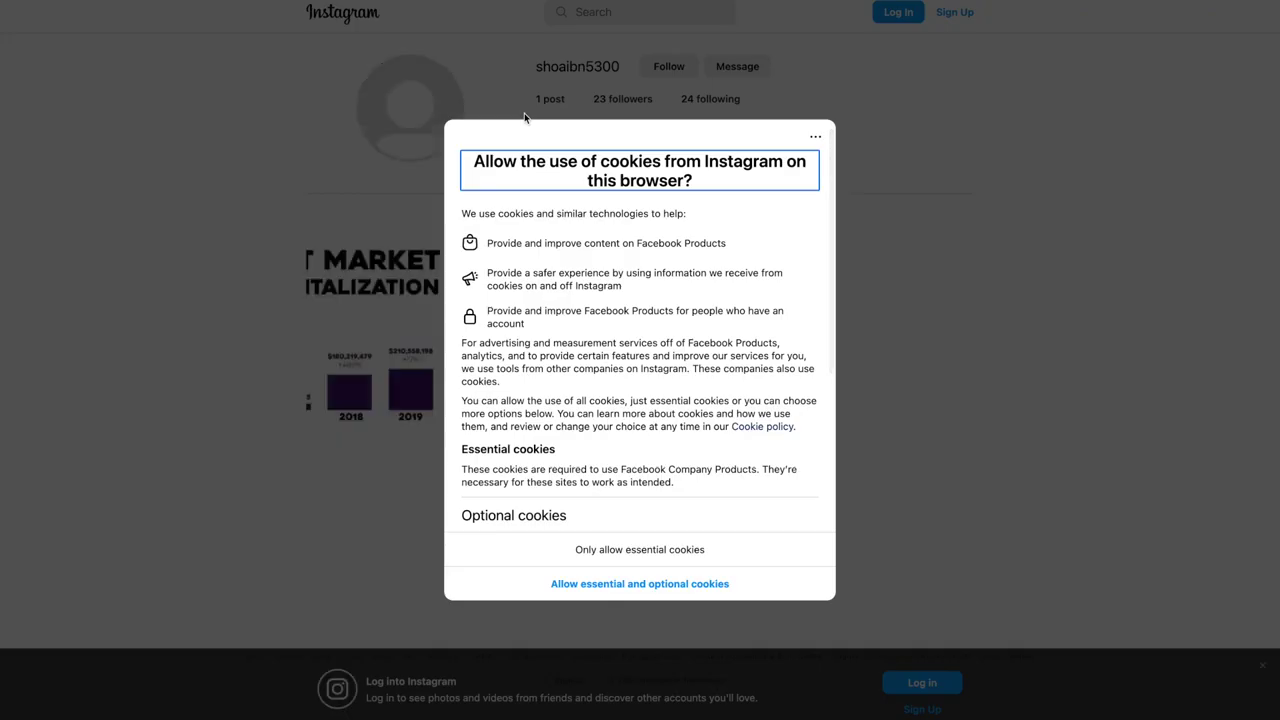
click(600, 586)
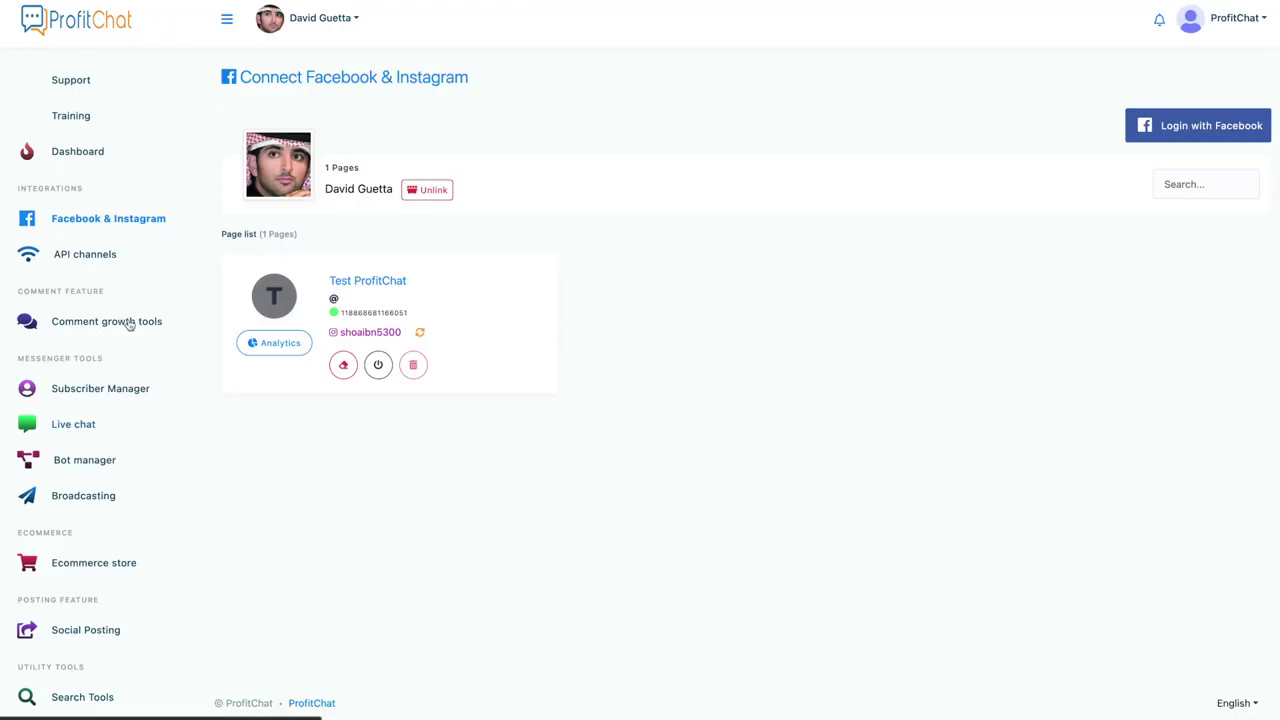
click(86, 255)
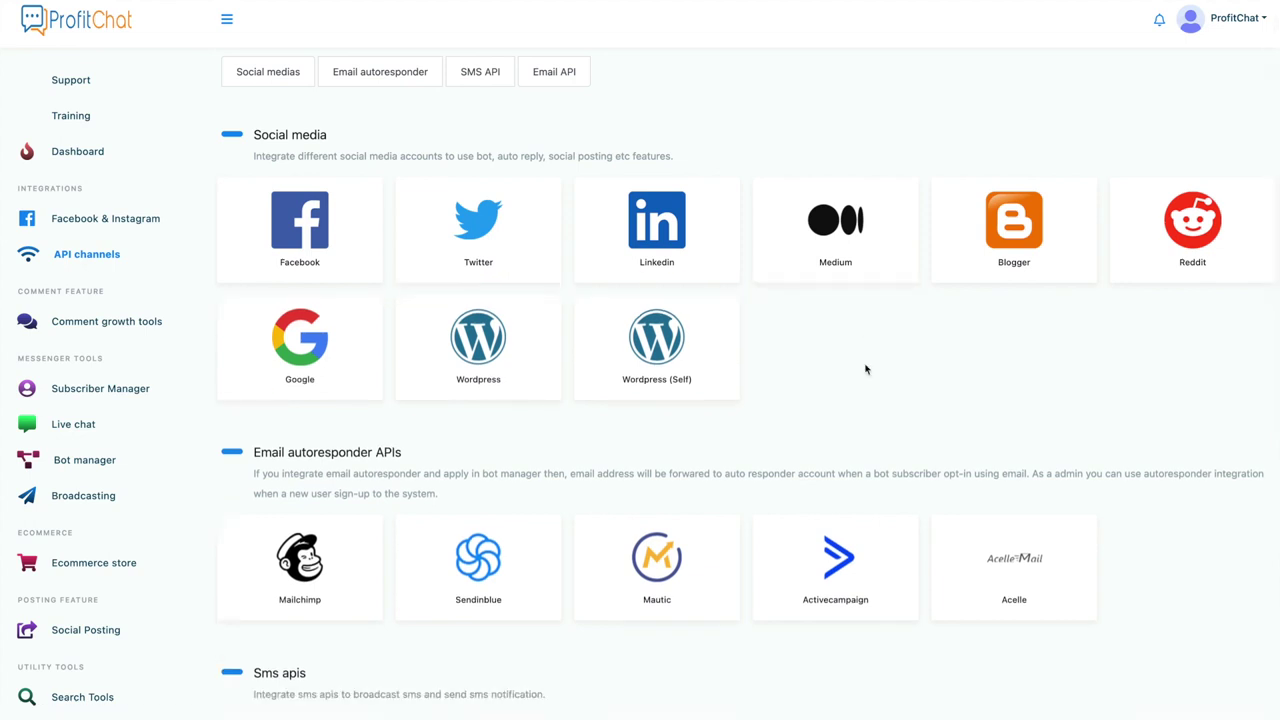
Step: Review the social media, email autoresponder and SMS integration cards, then go to Comment growth tools
scroll(866, 369, down, 3)
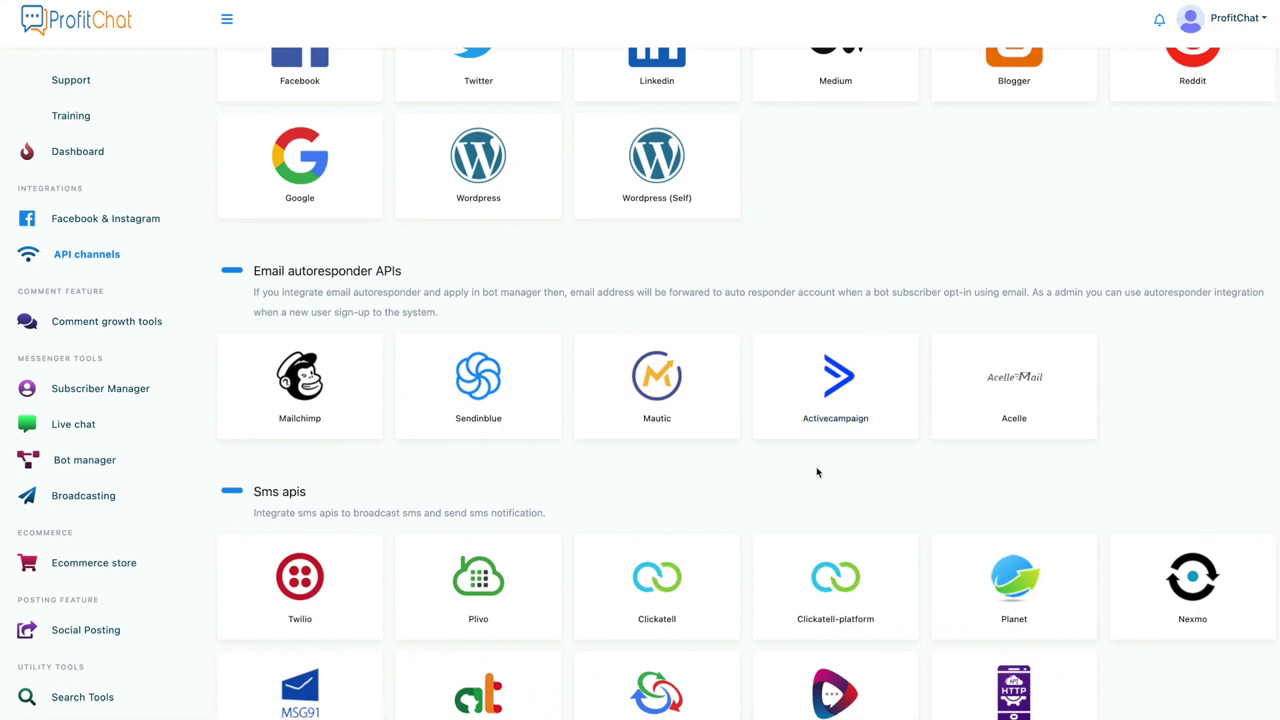
scroll(816, 472, down, 3)
scroll(818, 471, down, 3)
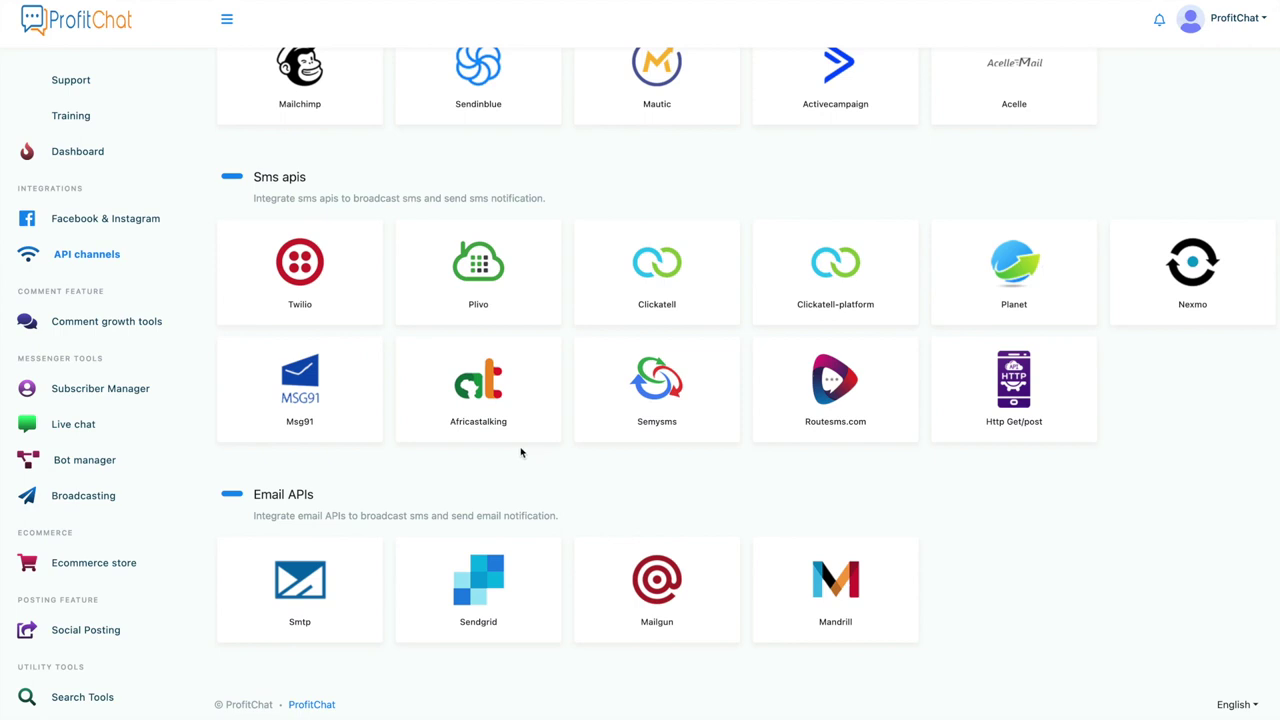
click(112, 328)
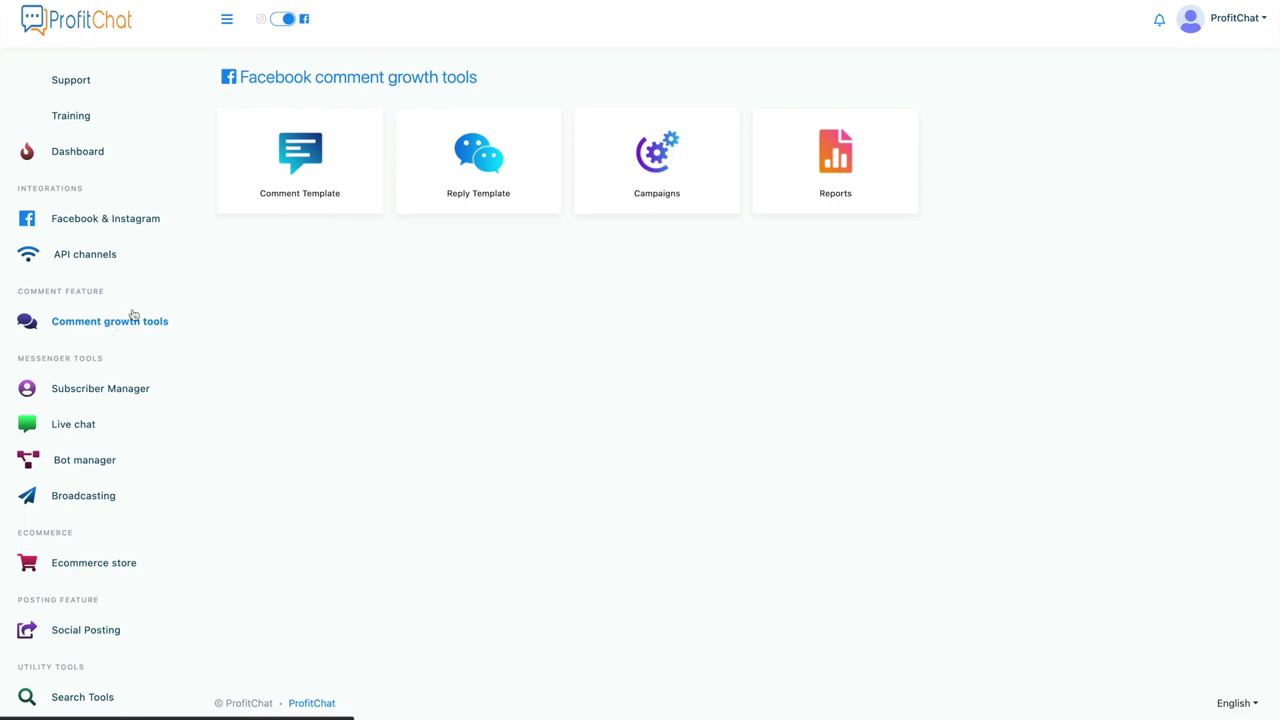
Step: Check the empty Comment Template list, then bring up Test ProfitChat's Subscriber Manager
click(305, 207)
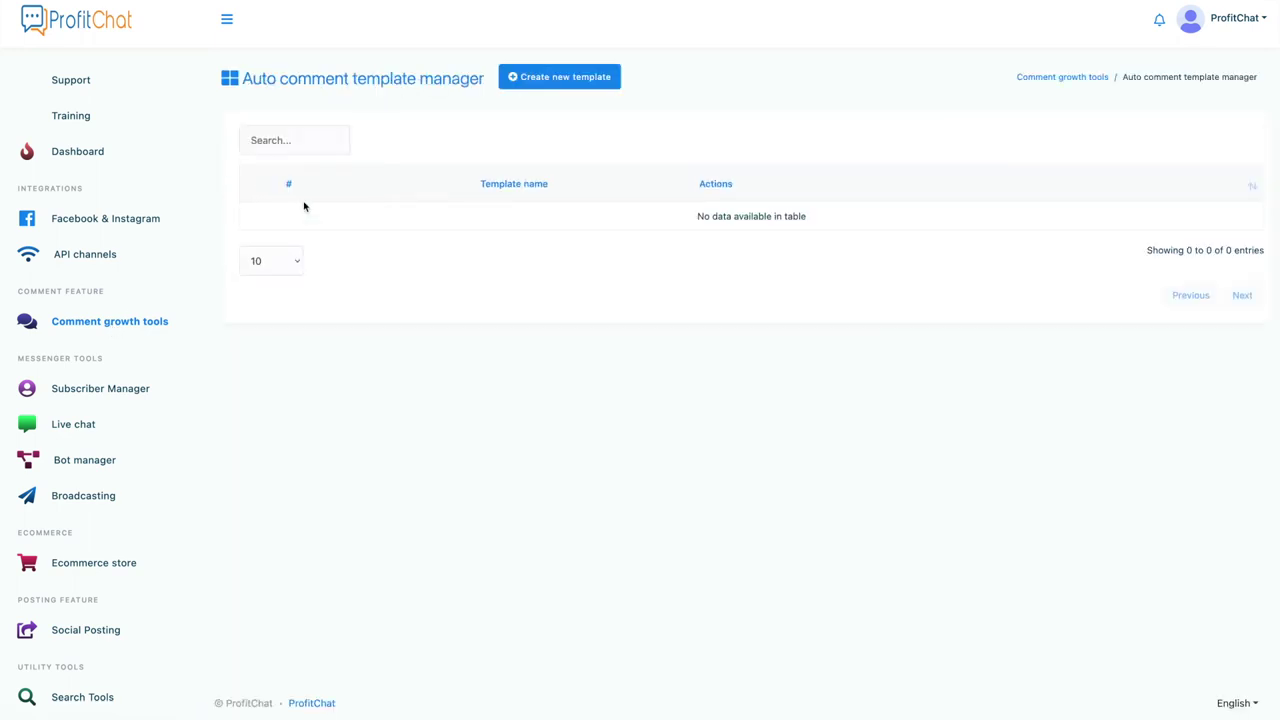
click(87, 391)
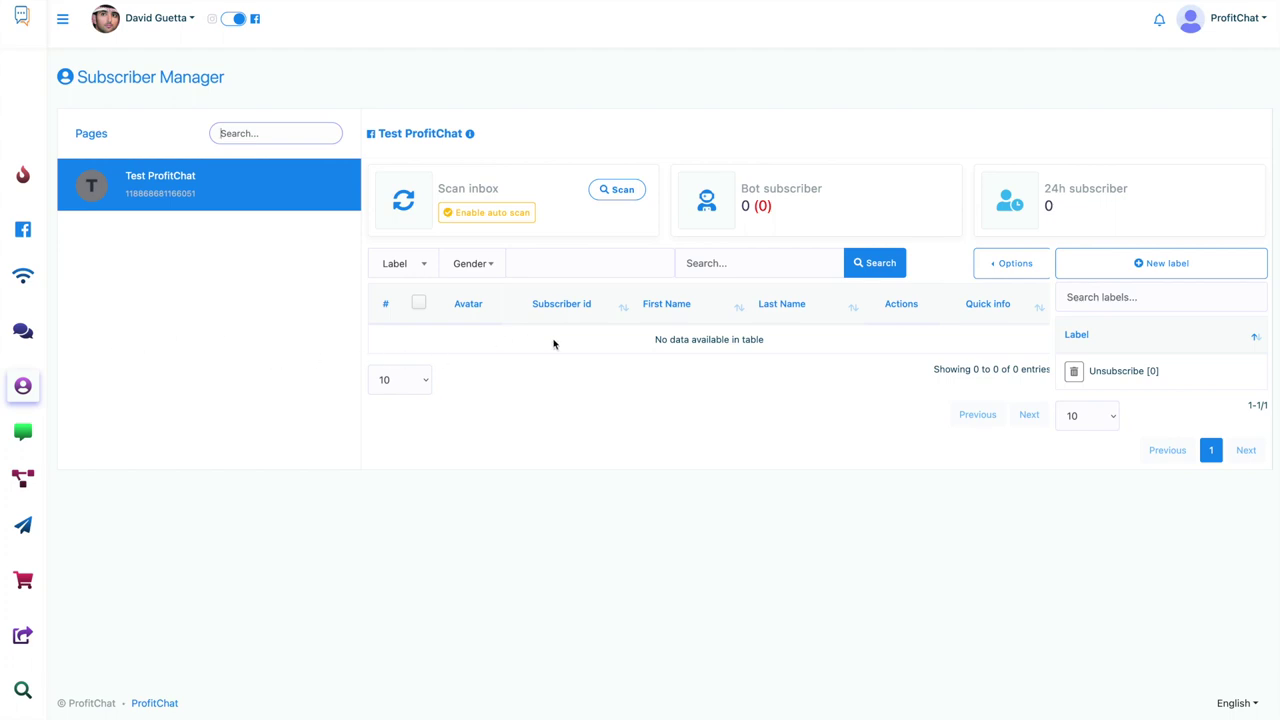
click(23, 436)
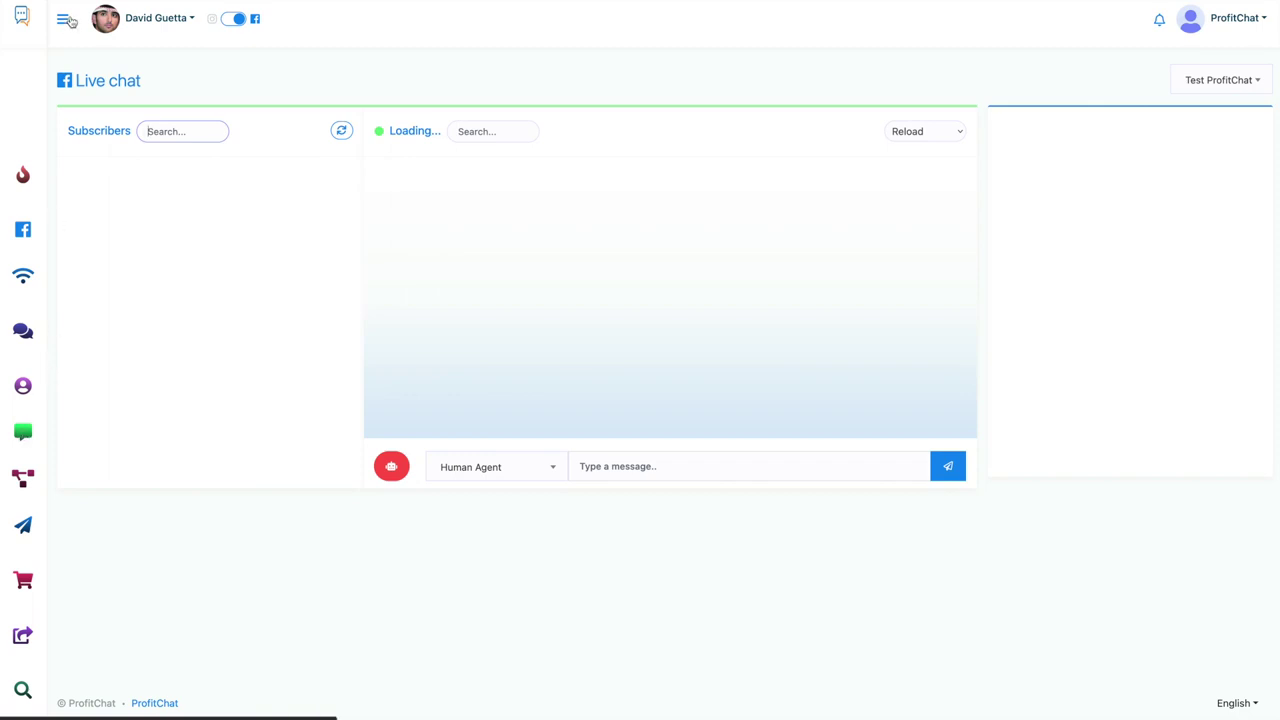
Step: Go to the Bot manager for Test ProfitChat, showing an empty bot flow list
mouse_move(44, 335)
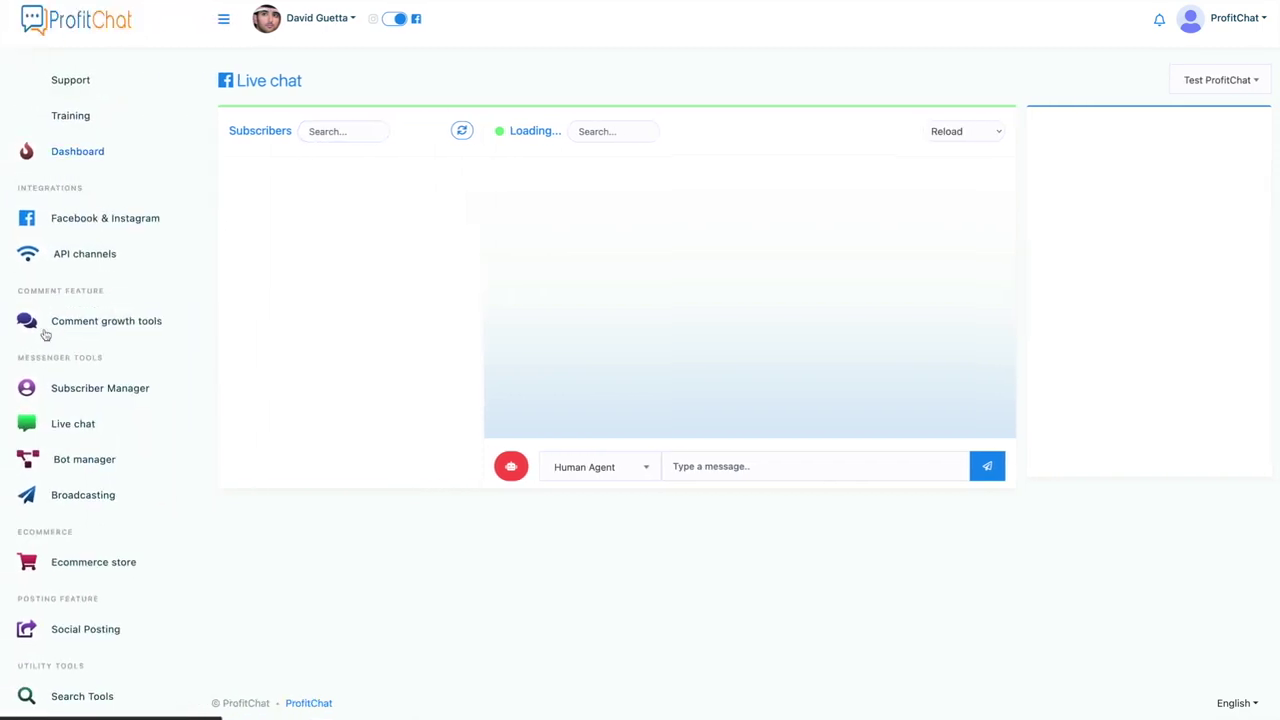
click(85, 462)
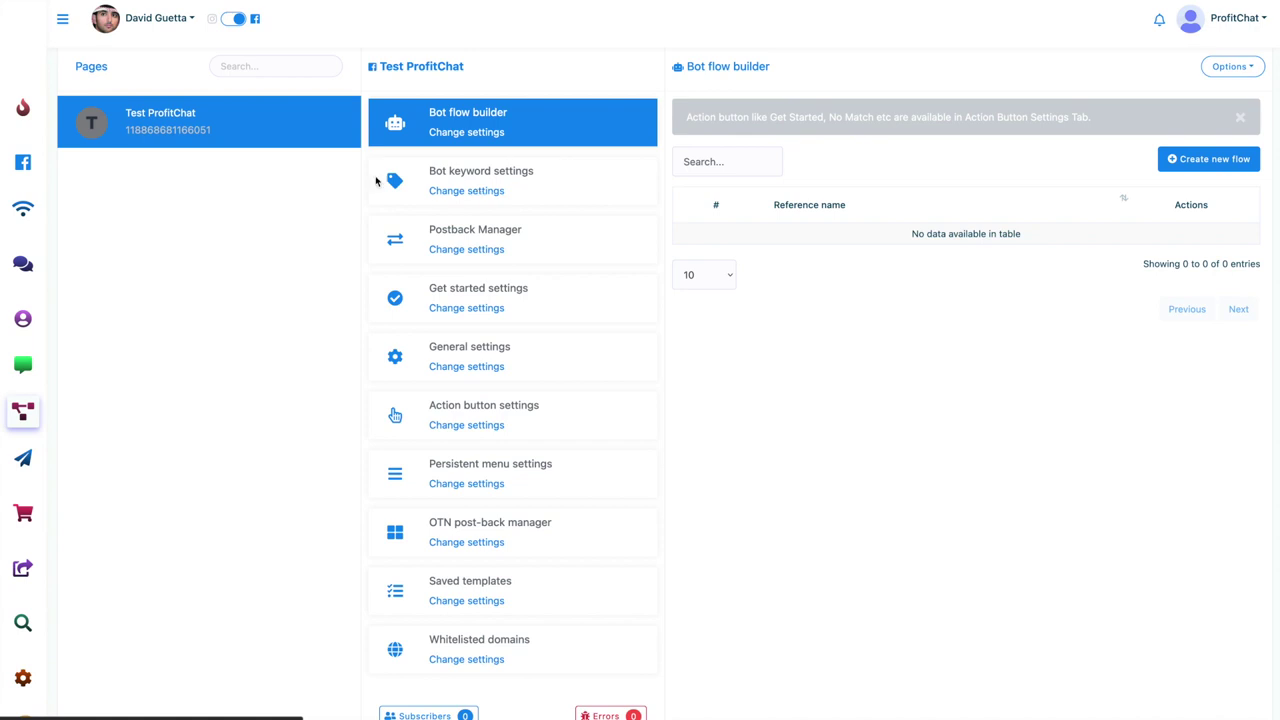
Step: Expand the sidebar labels and go to Broadcasting for OTN and SMS/email campaigns
click(68, 28)
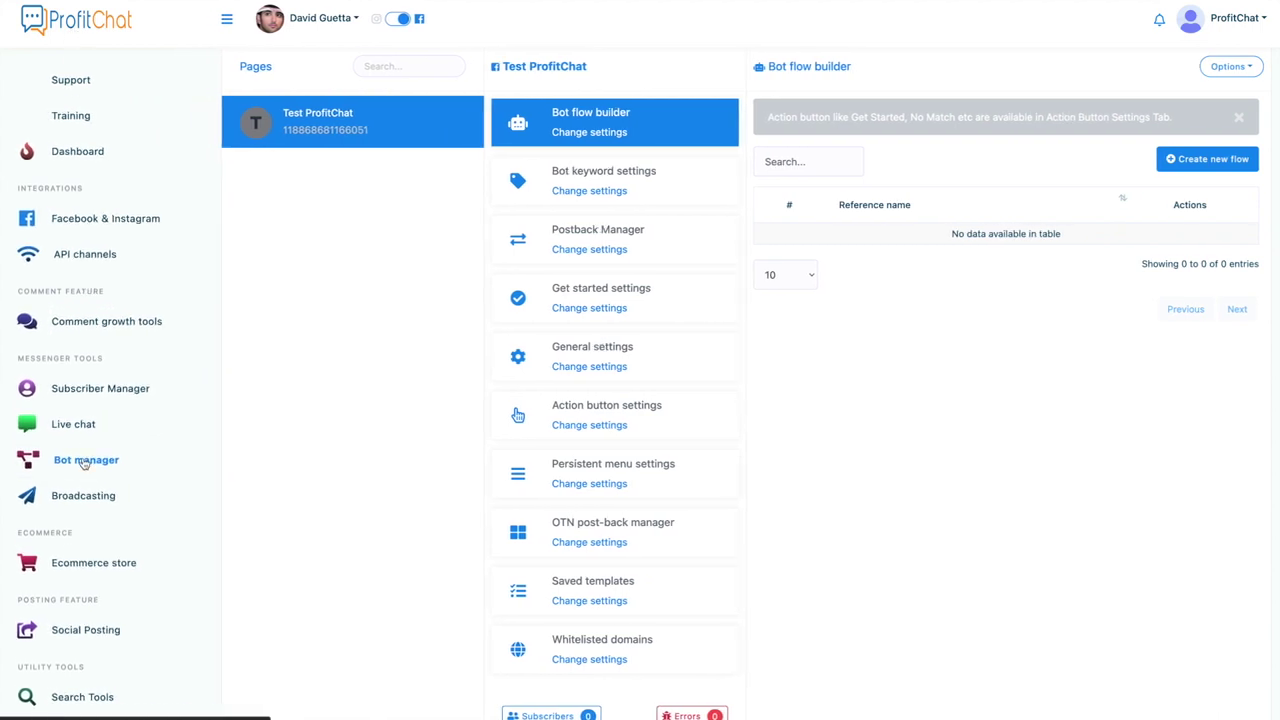
click(77, 497)
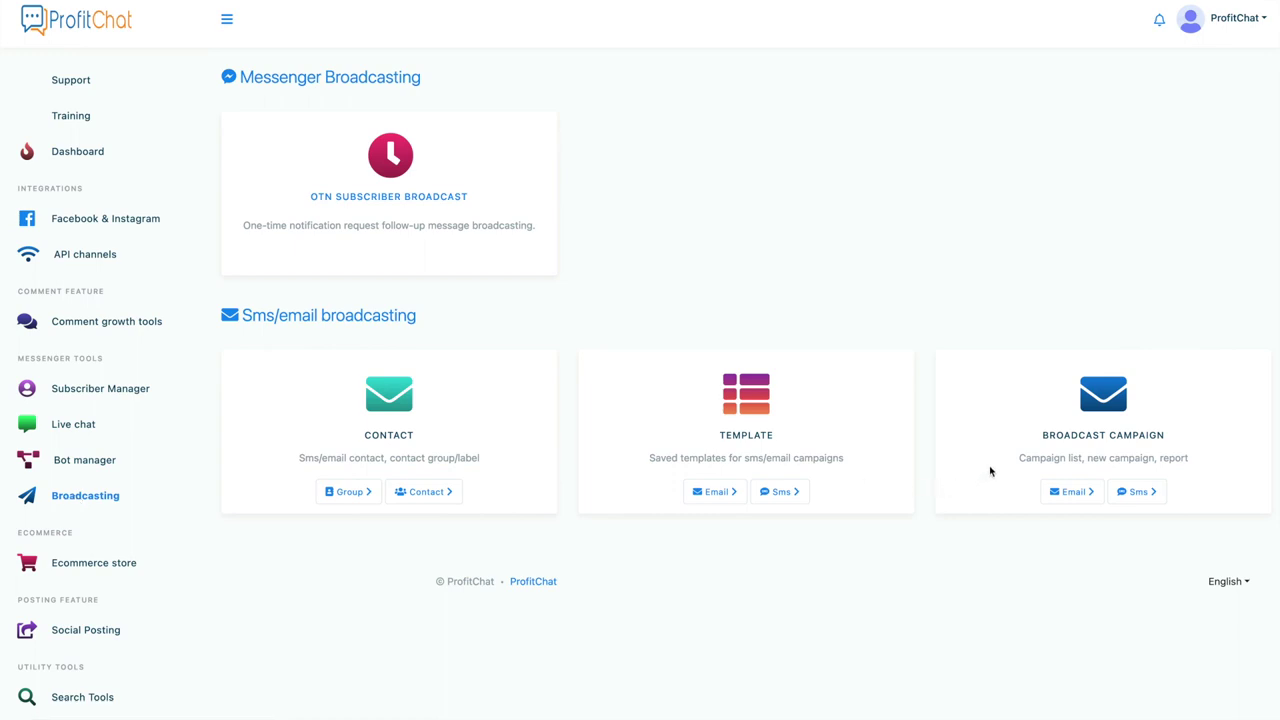
Step: Start a new ecommerce store linked to the Test ProfitChat page
click(140, 564)
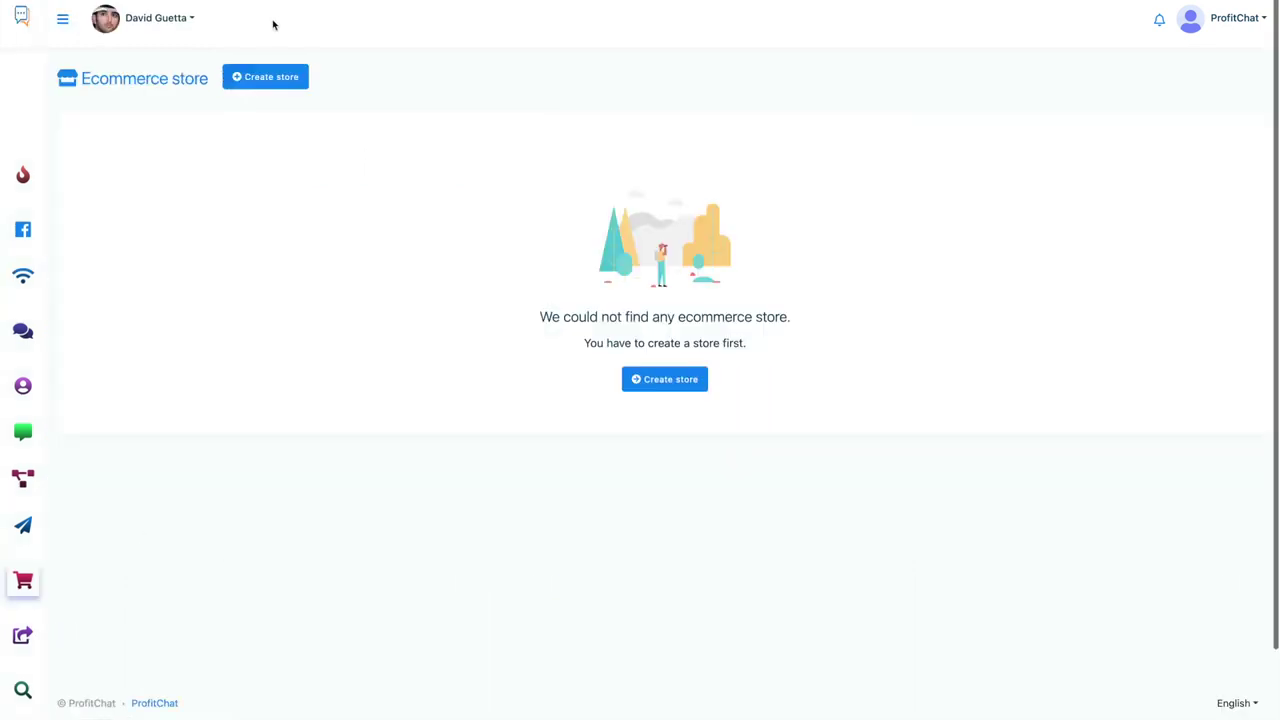
click(266, 78)
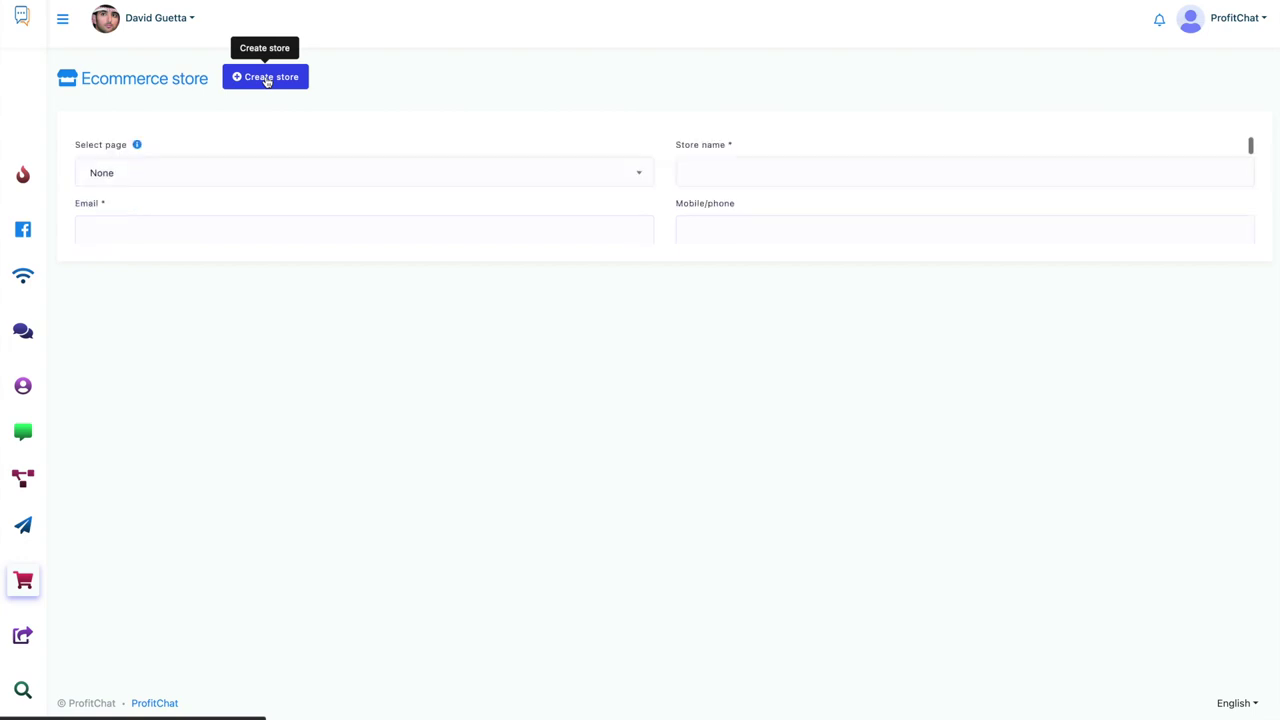
click(308, 183)
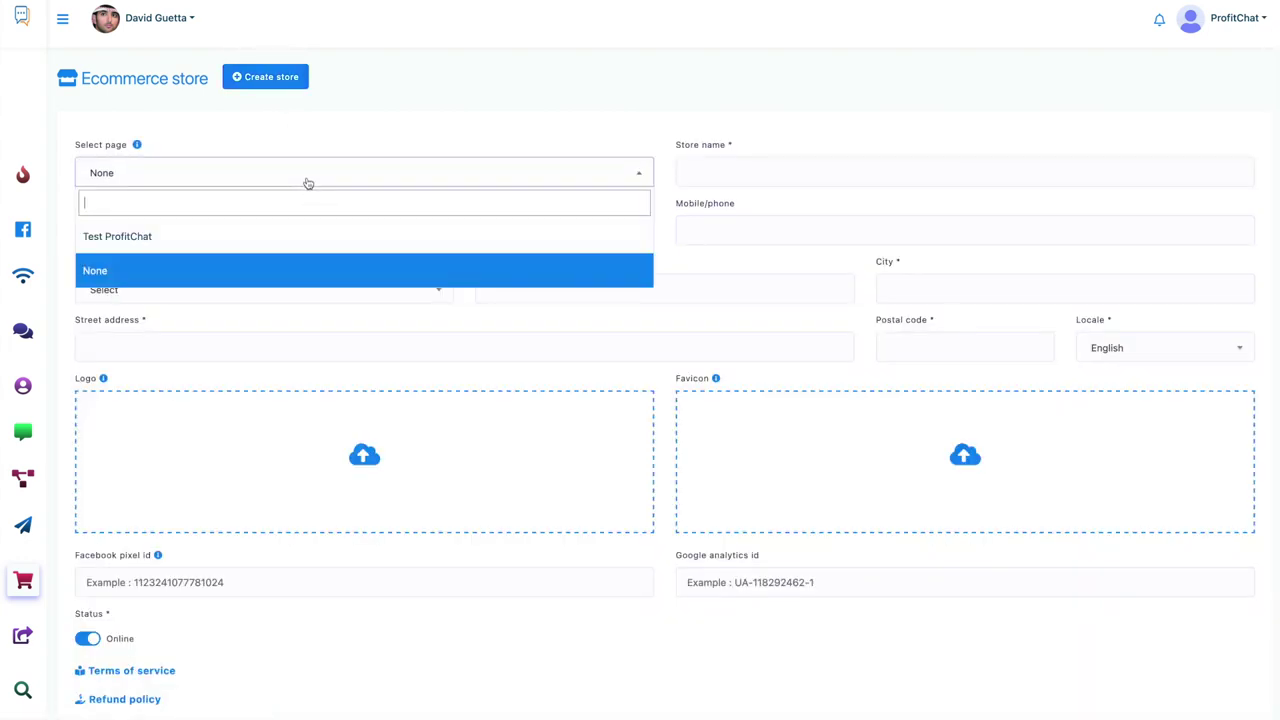
click(267, 236)
Step: Name the store 'ProfitChat', enter its contact e-mail, and set the country to Romania
click(799, 179)
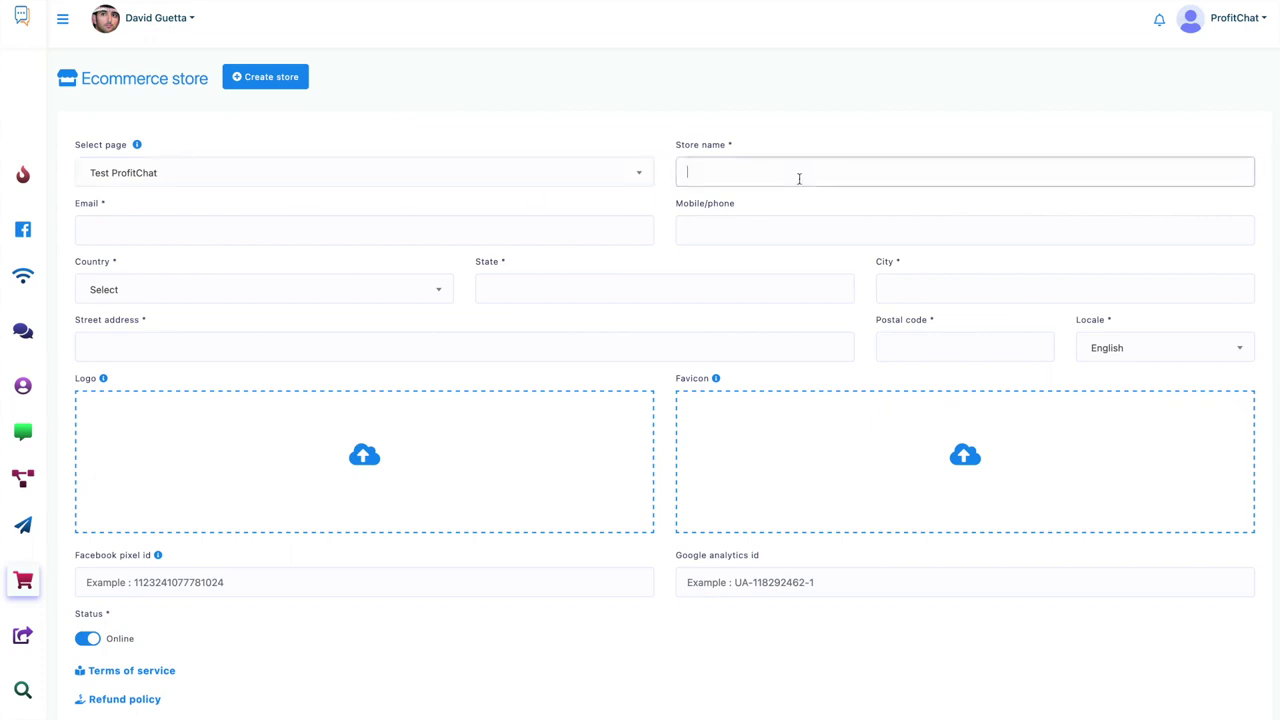
text(ProfitChat)
click(613, 228)
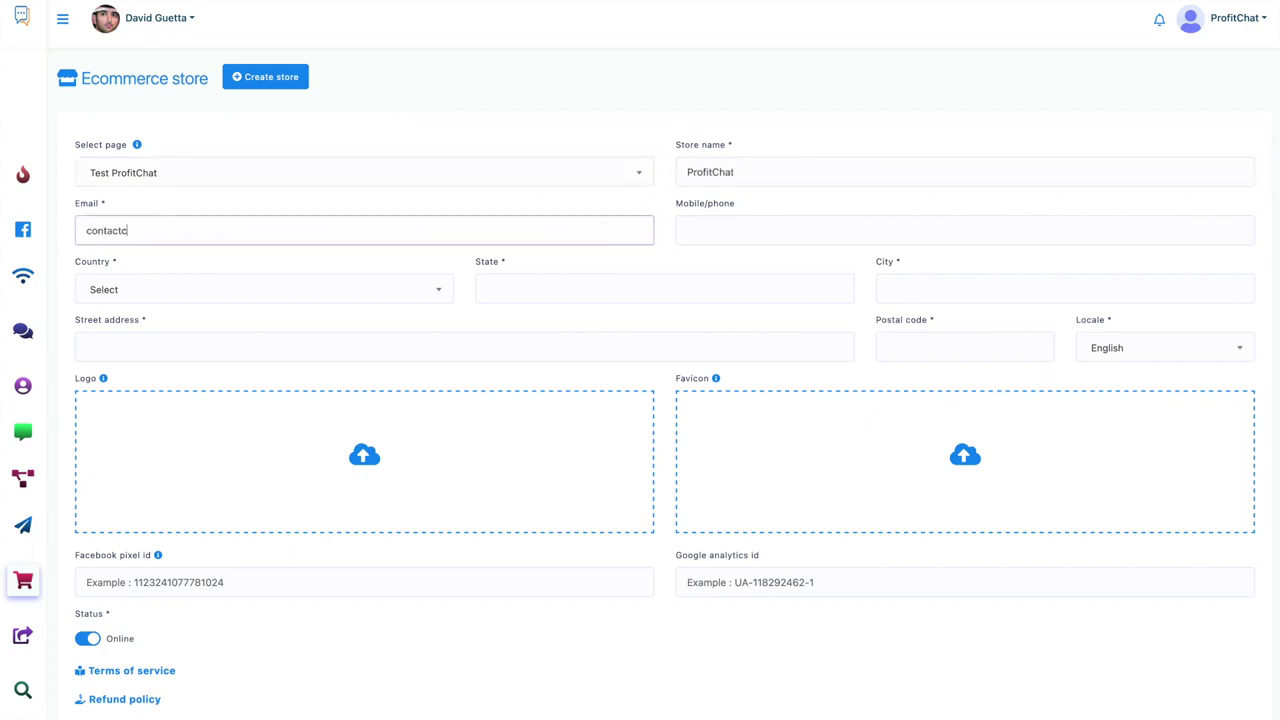
click(452, 287)
text(roma)
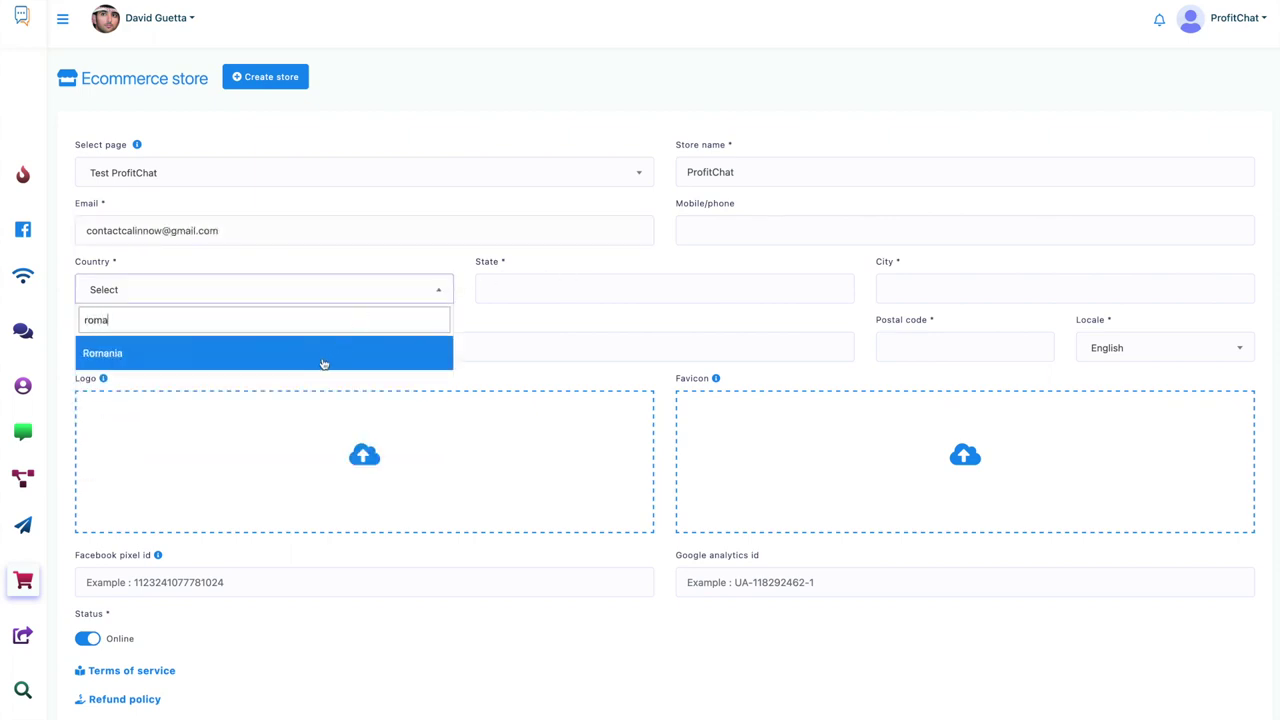
click(323, 354)
Step: Fill in the store's state and city fields
click(508, 285)
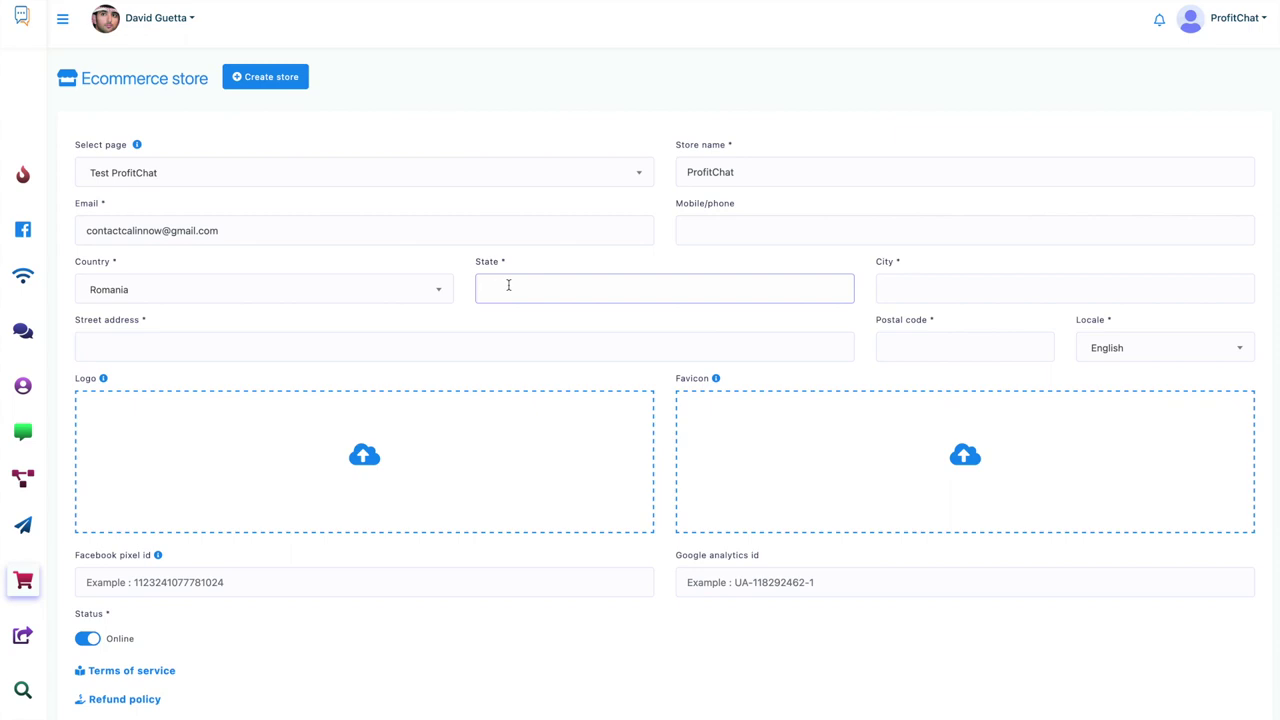
text(Ss)
key(BackSpace)
key(BackSpace)
text(Sos. Alandala)
click(901, 280)
text(01231)
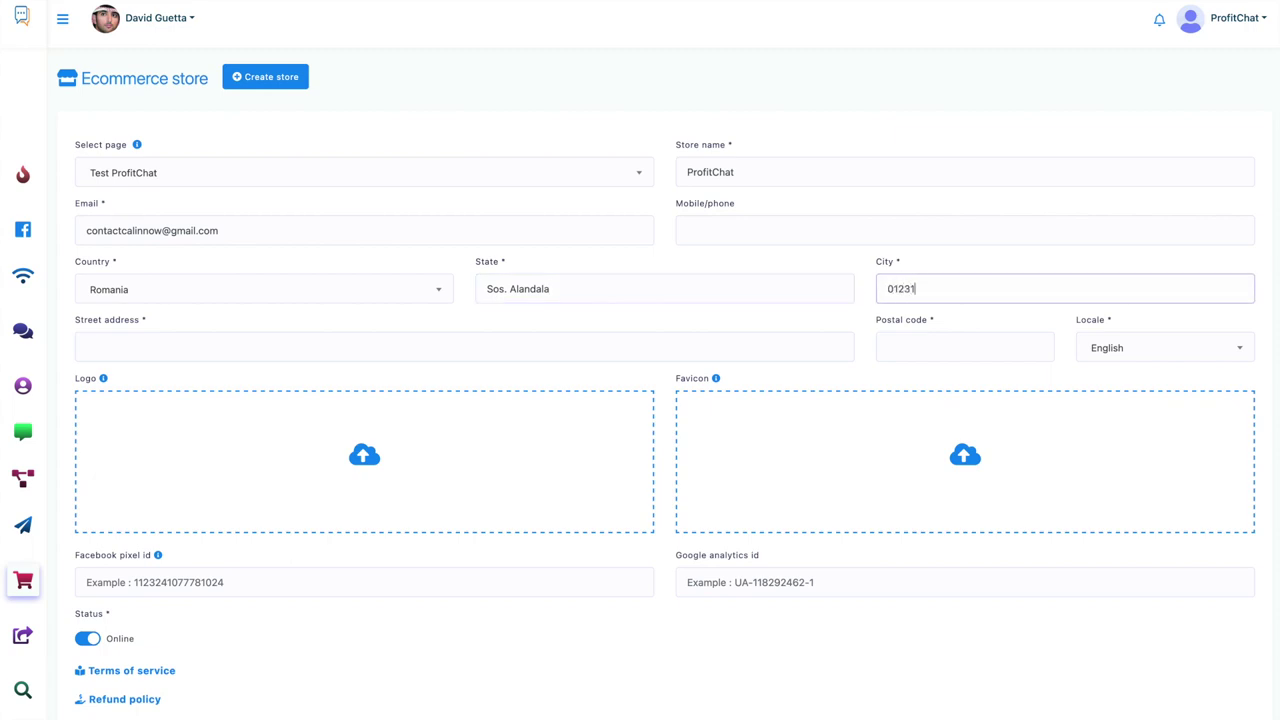
text(3)
Step: Fill in the store's street address and postal code
click(550, 351)
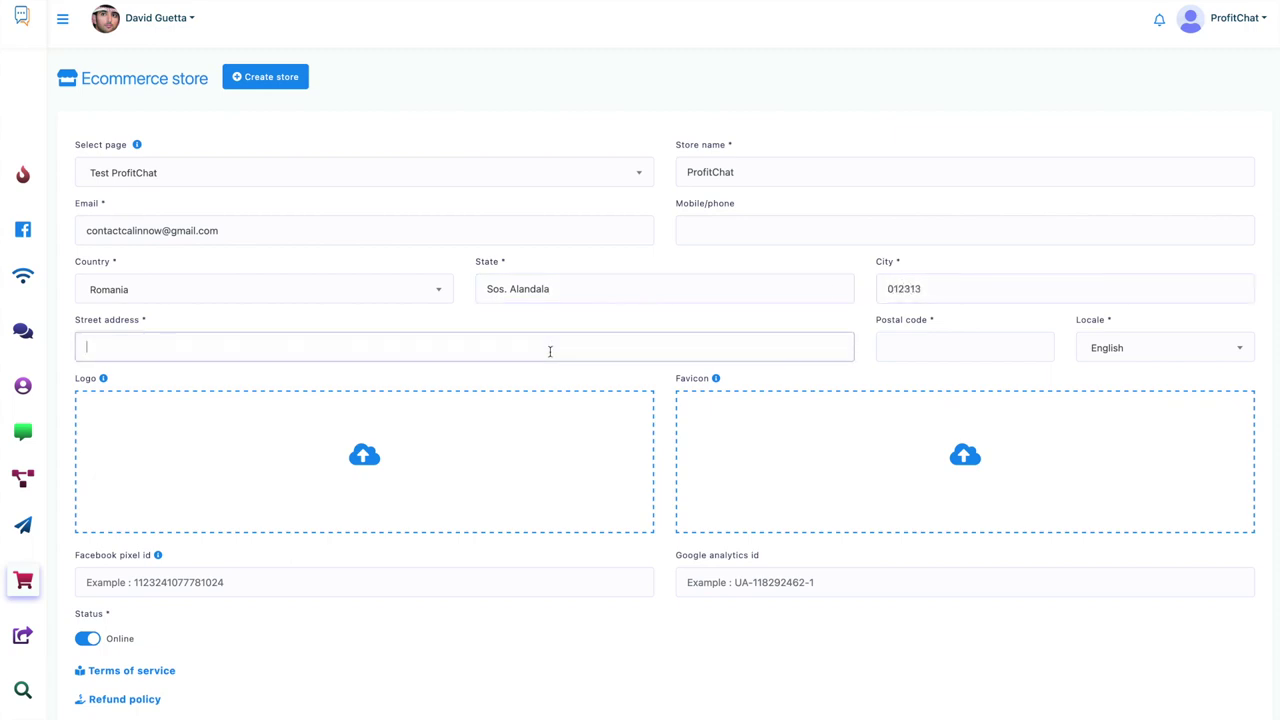
text(adasdjajd)
click(884, 347)
text(0kasdm)
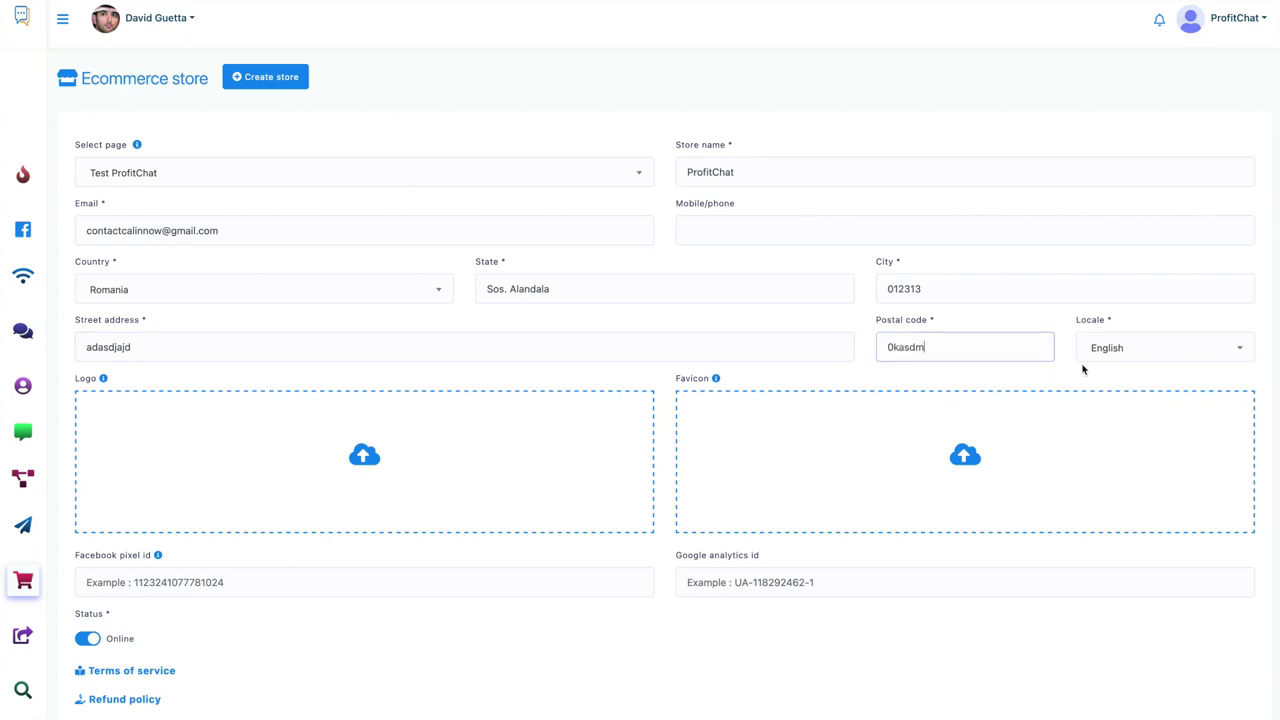
click(1080, 368)
click(1028, 351)
key(BackSpace)
key(BackSpace)
key(BackSpace)
key(BackSpace)
key(BackSpace)
text(44421)
Step: Create the store and dismiss the store-created confirmation
scroll(361, 545, down, 2)
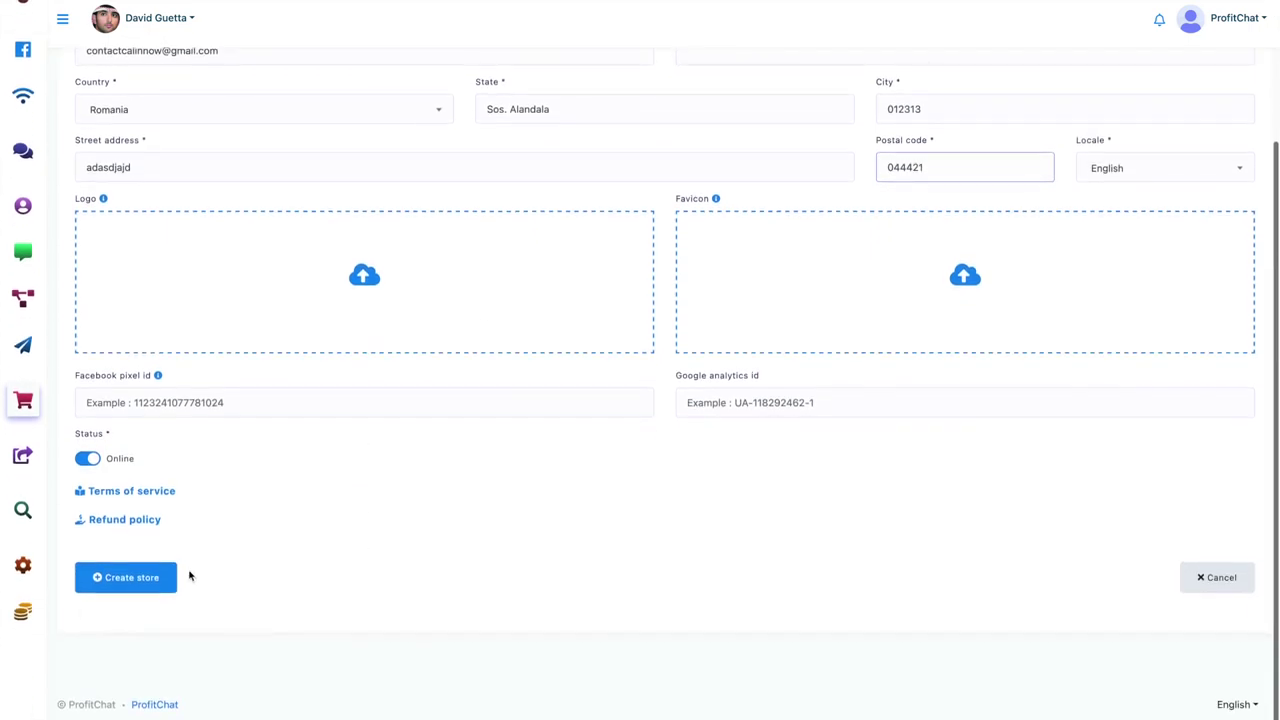
click(164, 581)
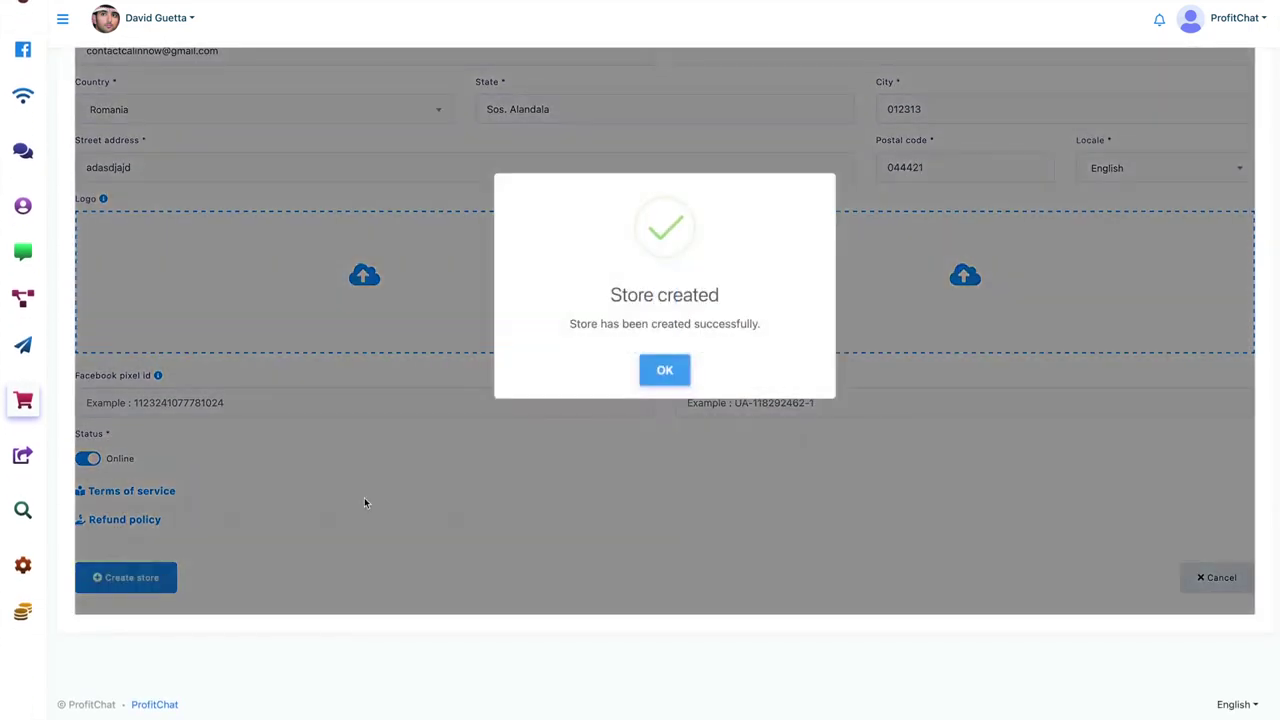
click(661, 369)
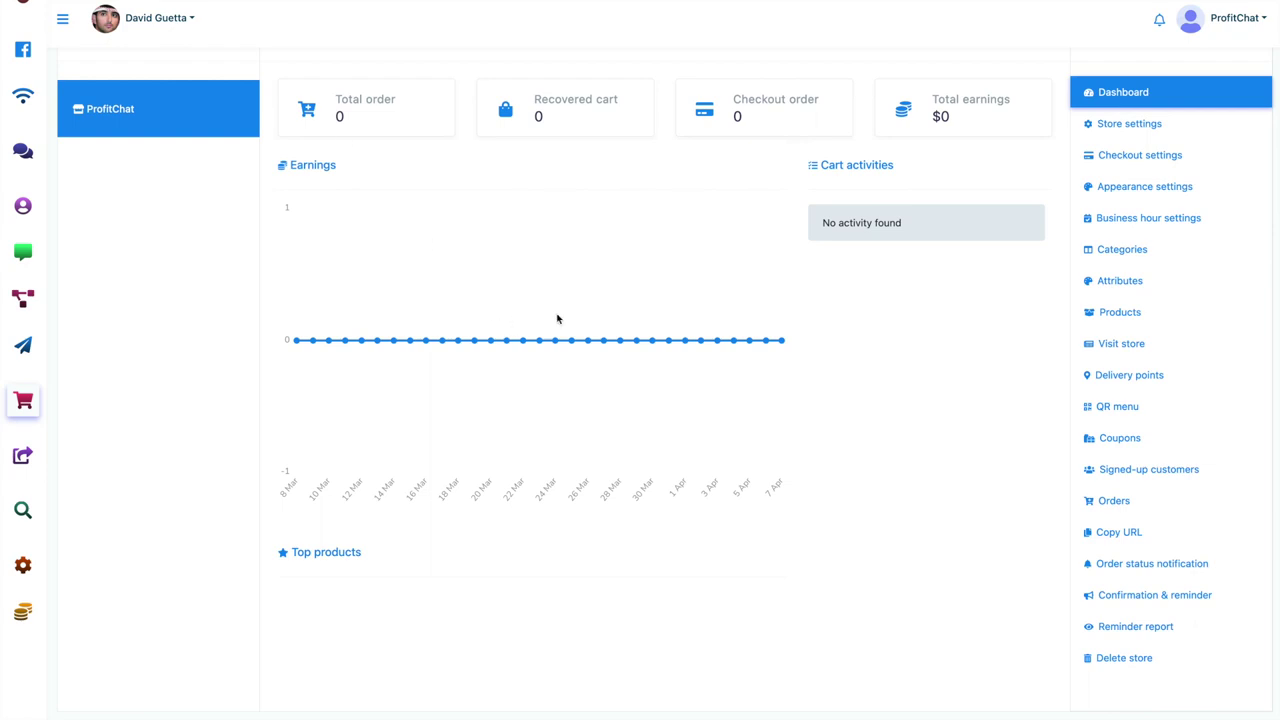
click(1148, 362)
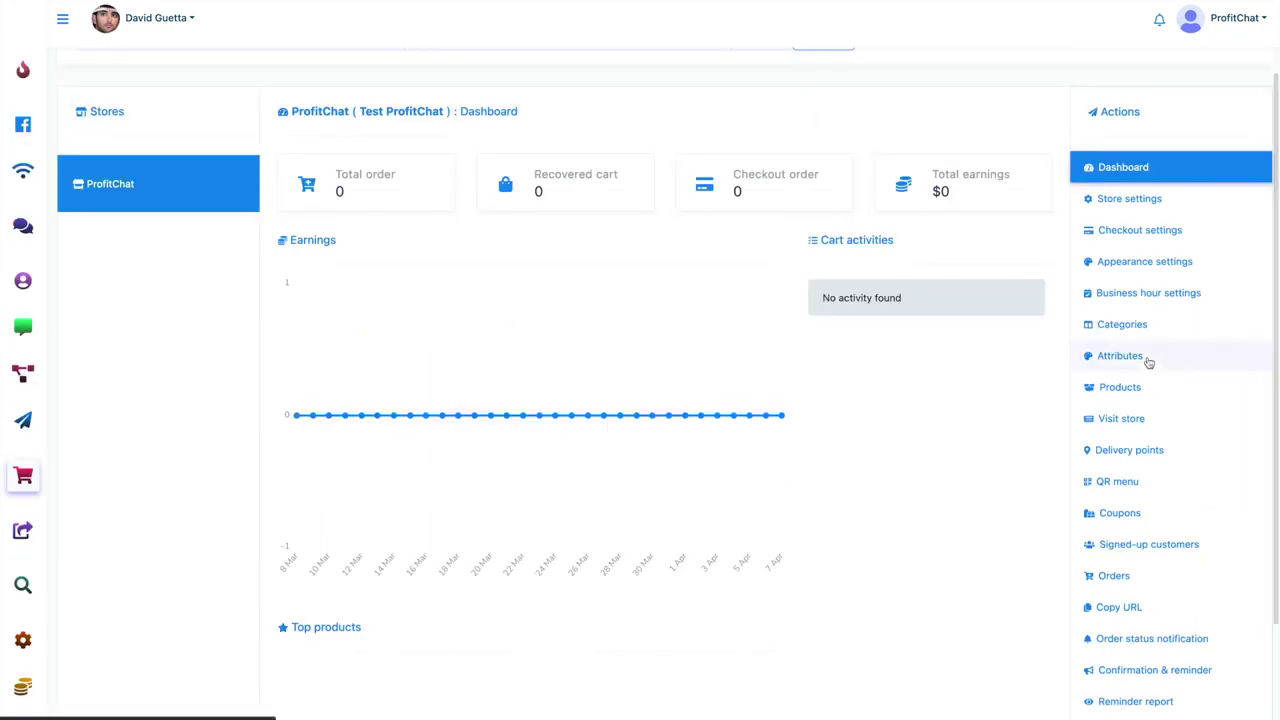
Step: Copy the store's public page URL and view the storefront, which has no items yet
click(1115, 609)
scroll(1103, 600, down, 1)
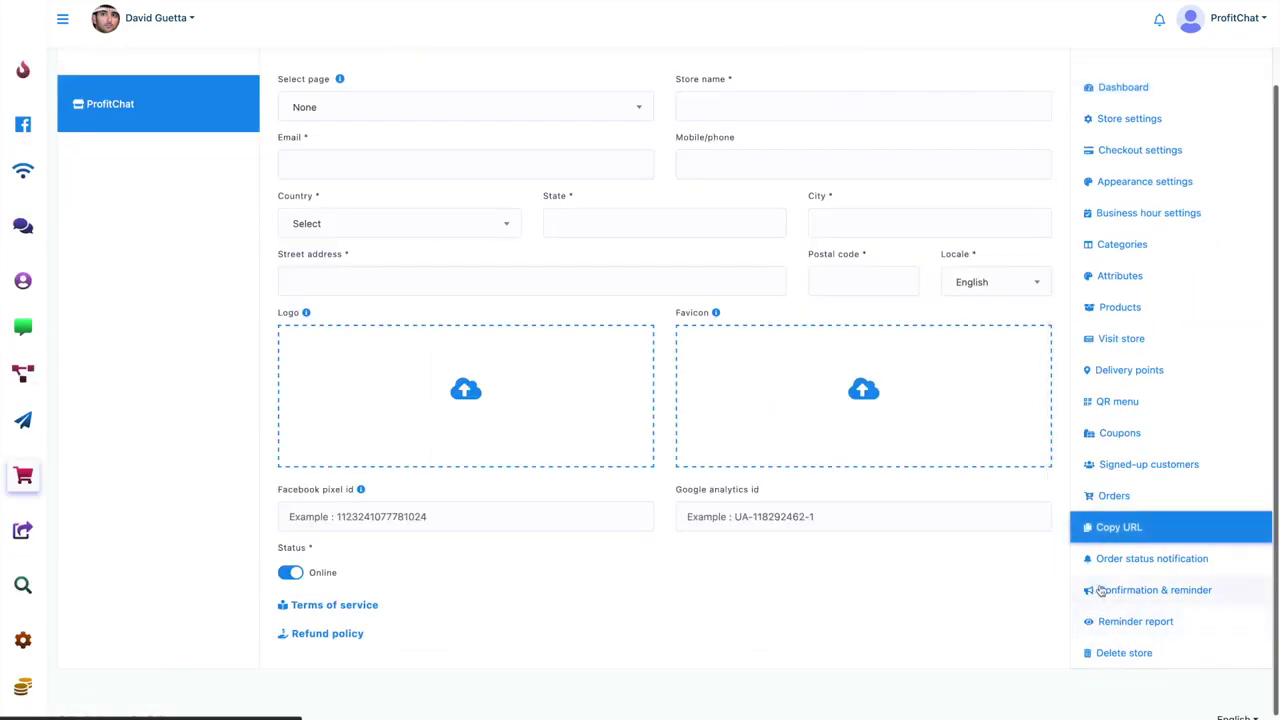
mouse_move(760, 214)
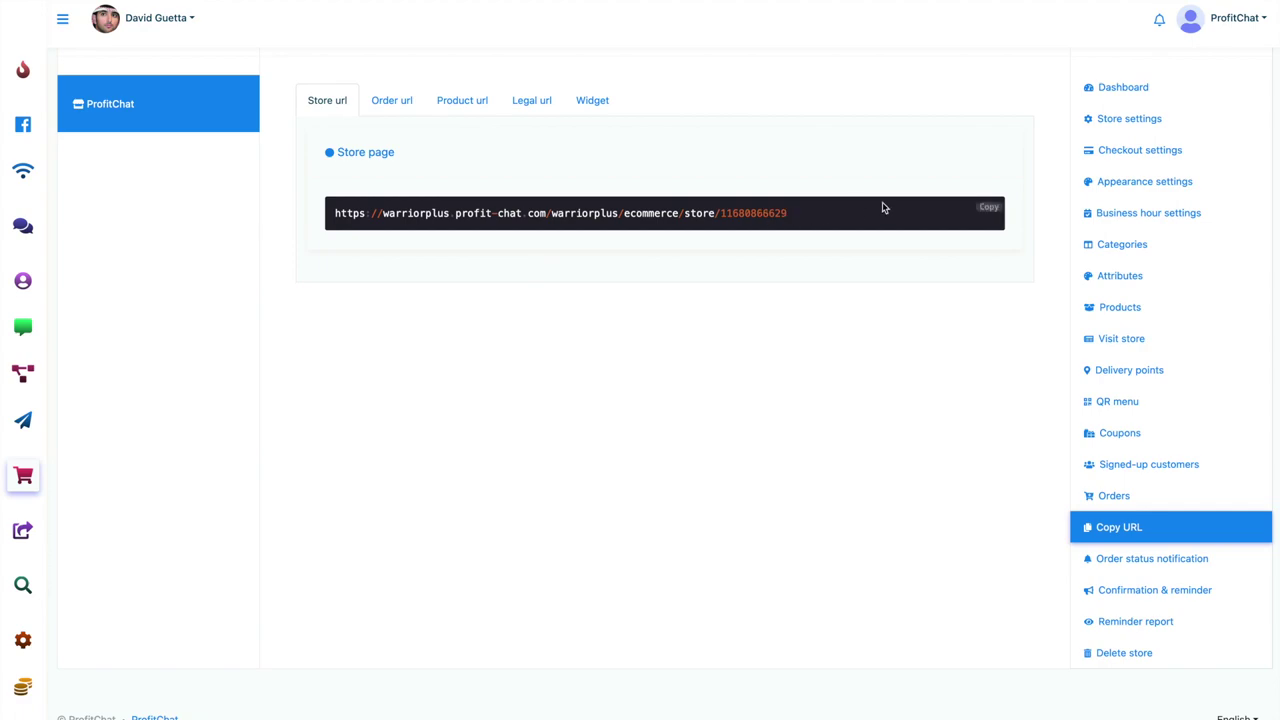
click(988, 207)
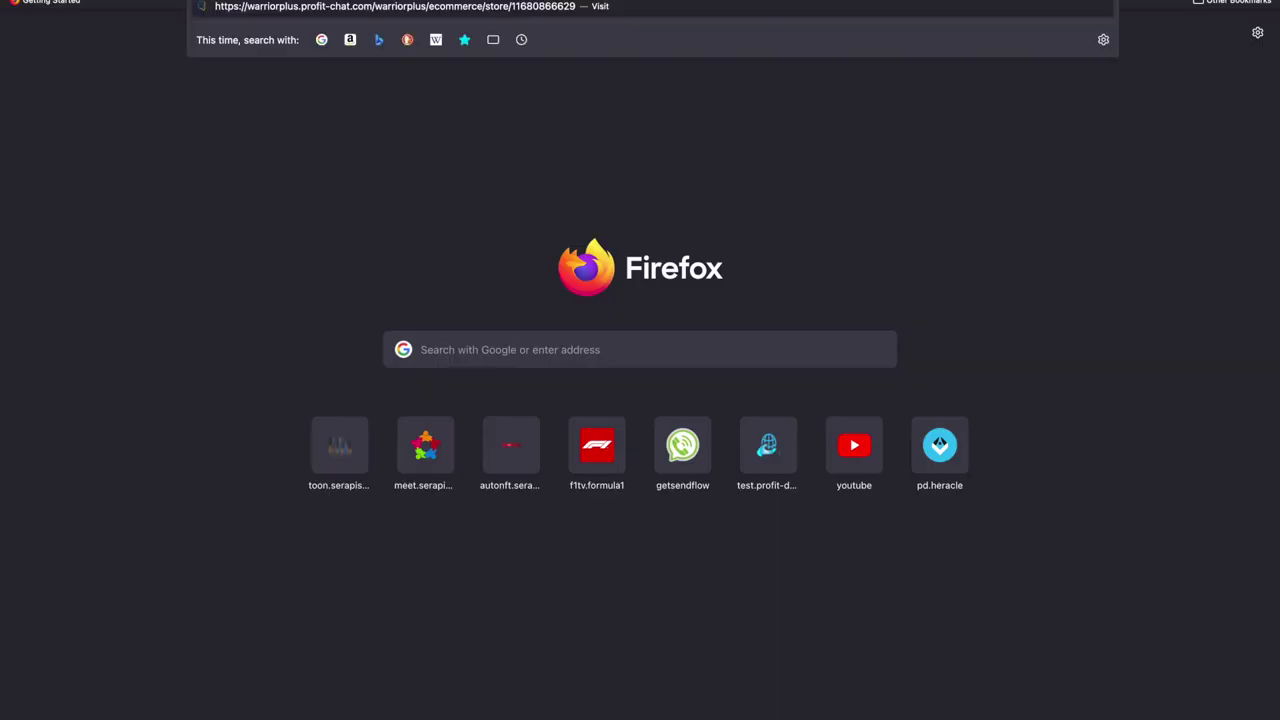
key(Return)
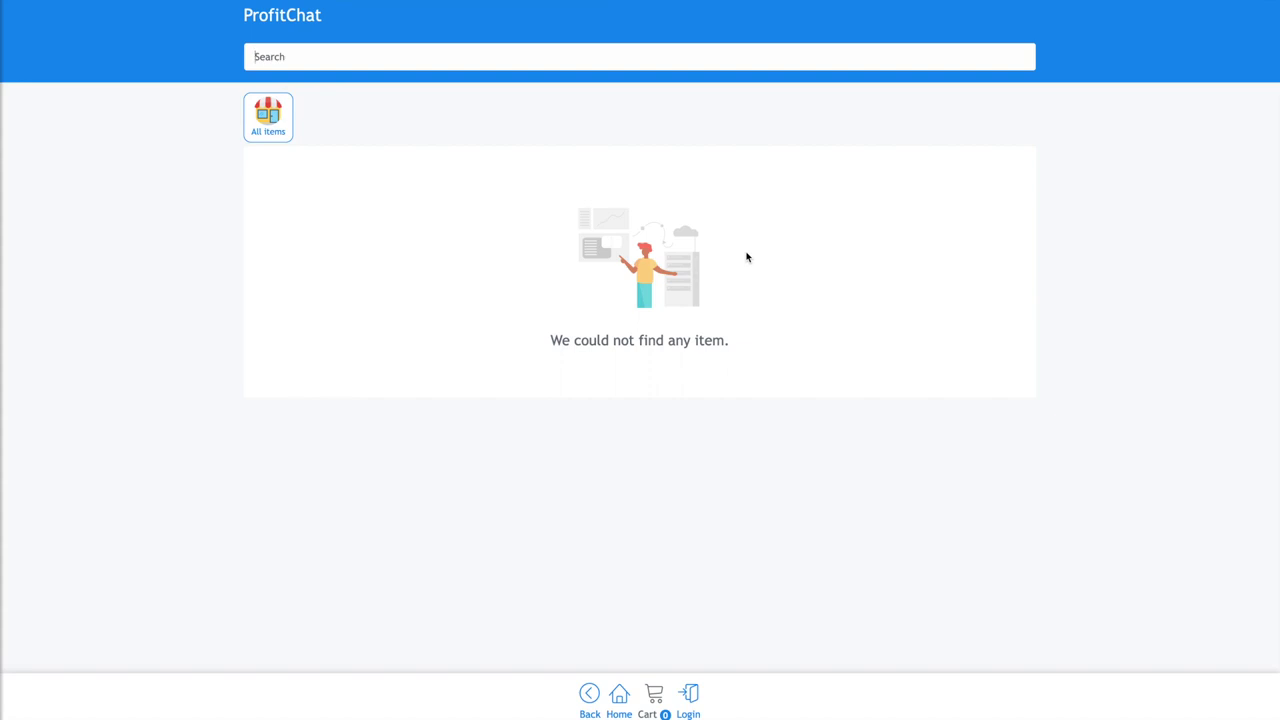
click(287, 139)
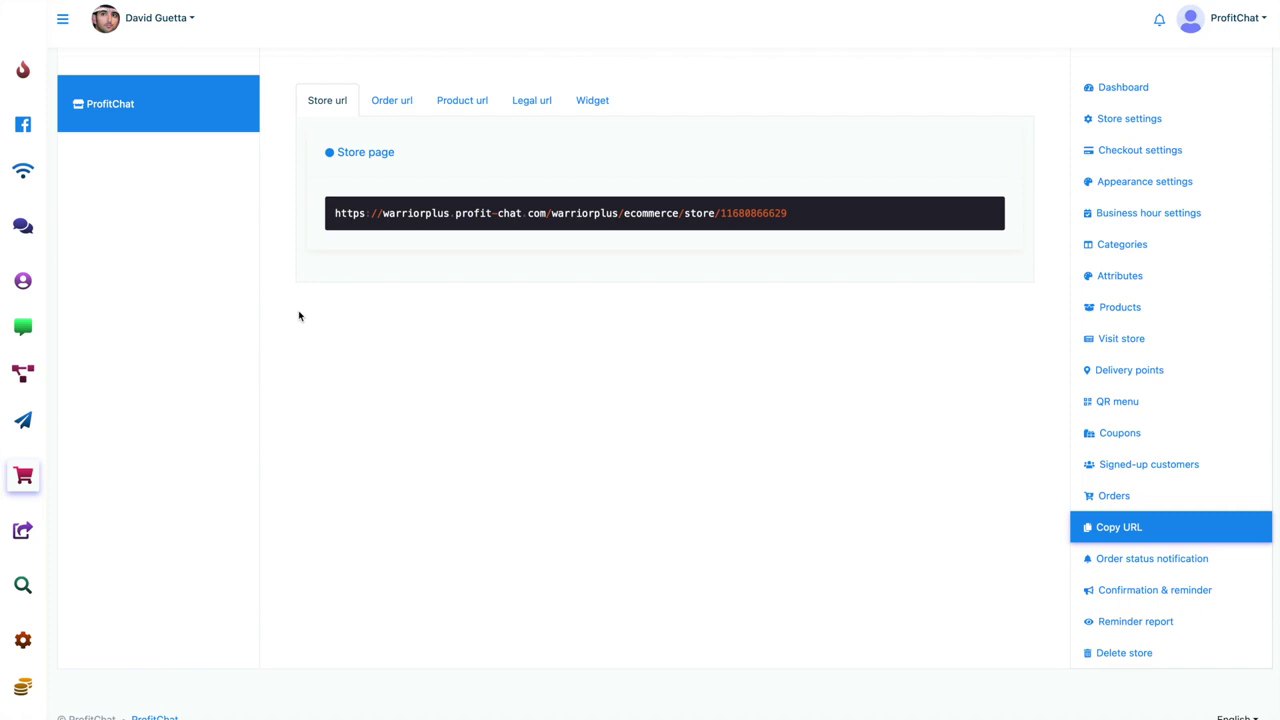
Step: Browse the store's QR menu, products and delivery points, ending on Checkout payment settings
click(1106, 405)
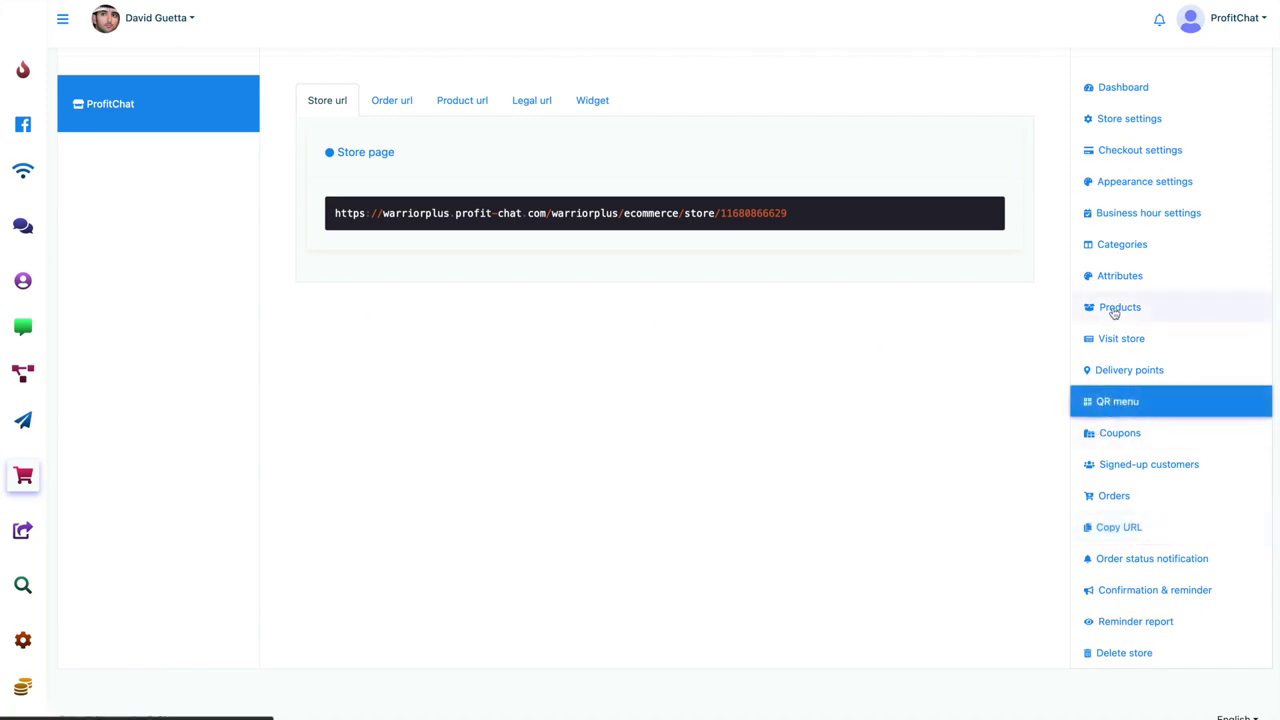
click(1113, 310)
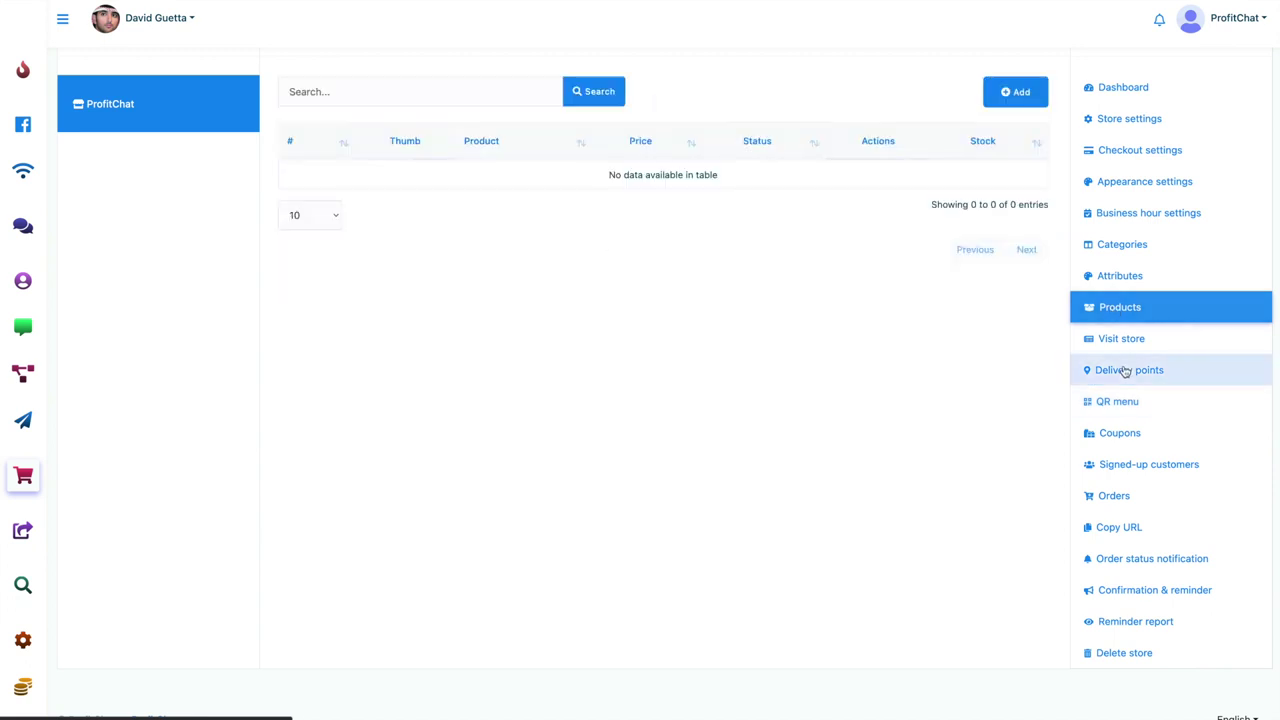
click(1125, 371)
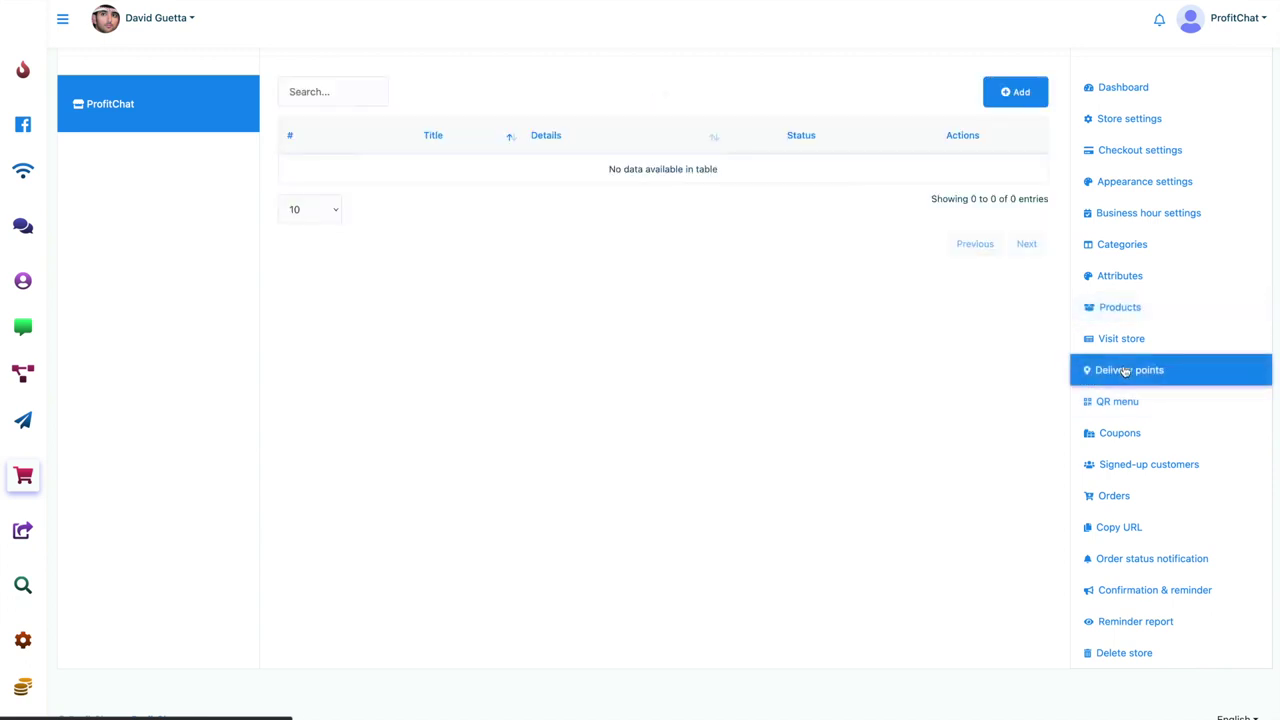
click(1138, 150)
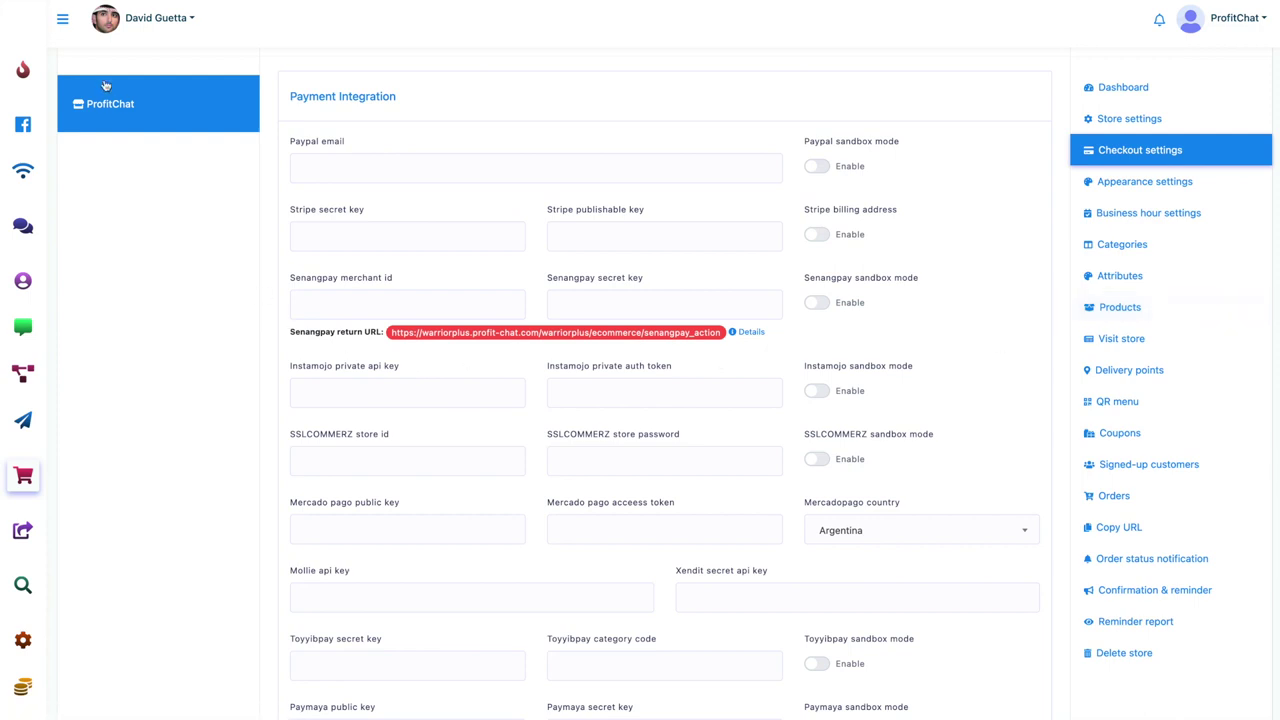
click(63, 22)
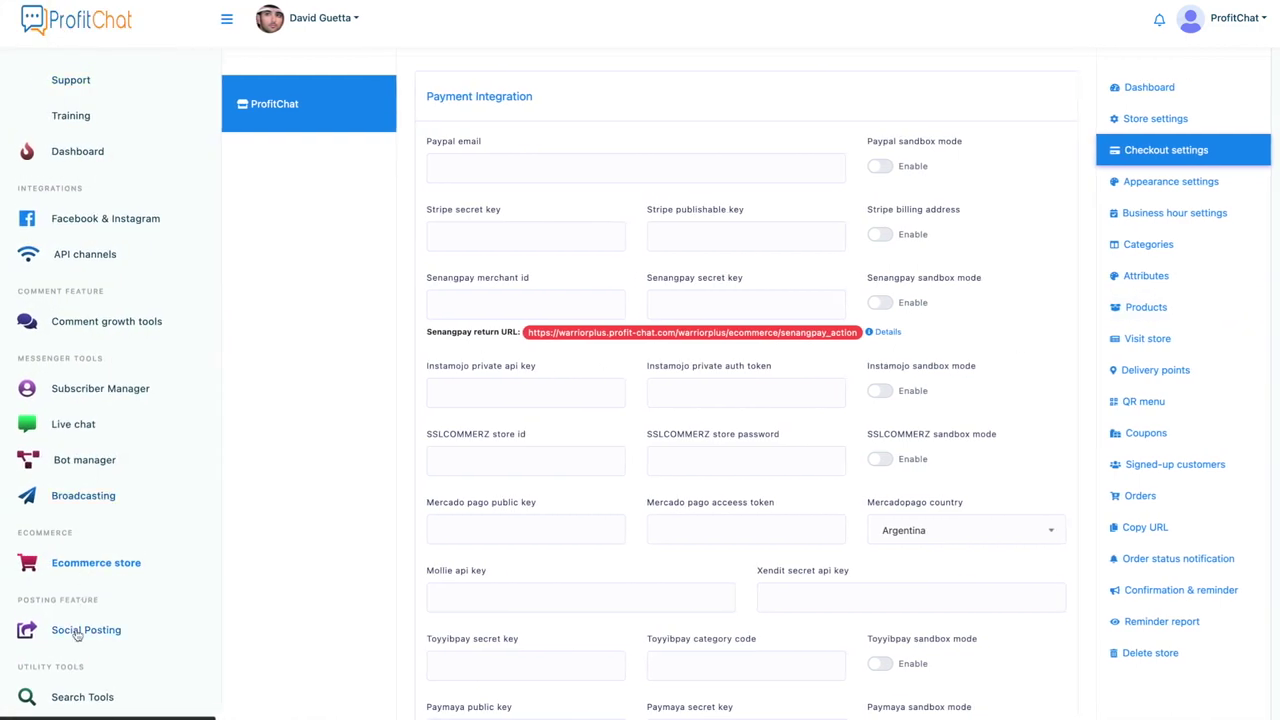
Step: Start a new Facebook multimedia post from Social Posting
click(77, 632)
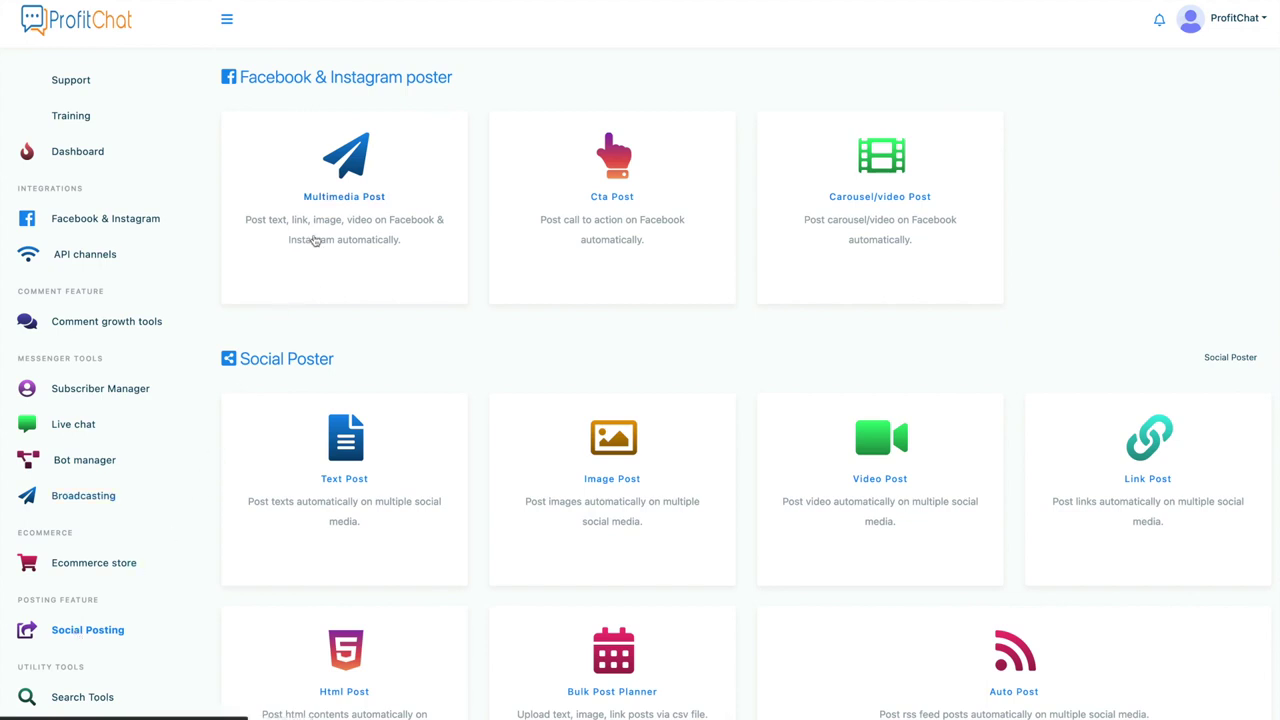
click(314, 241)
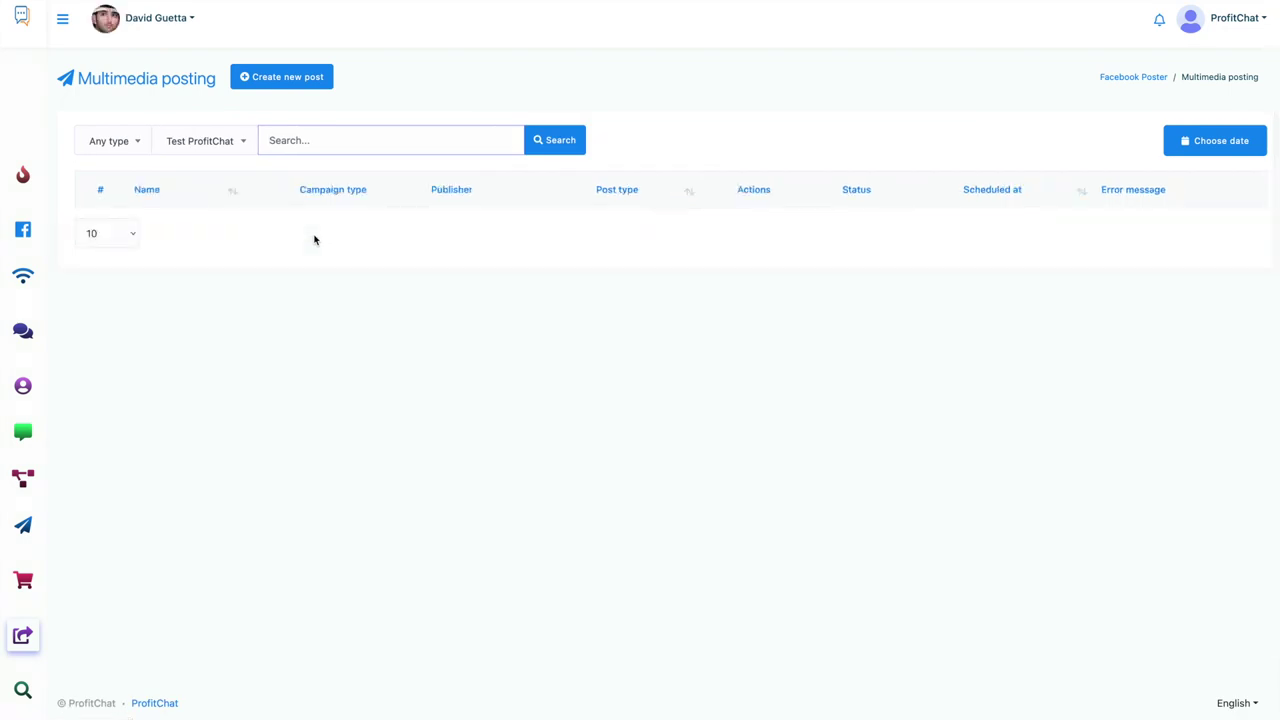
click(284, 92)
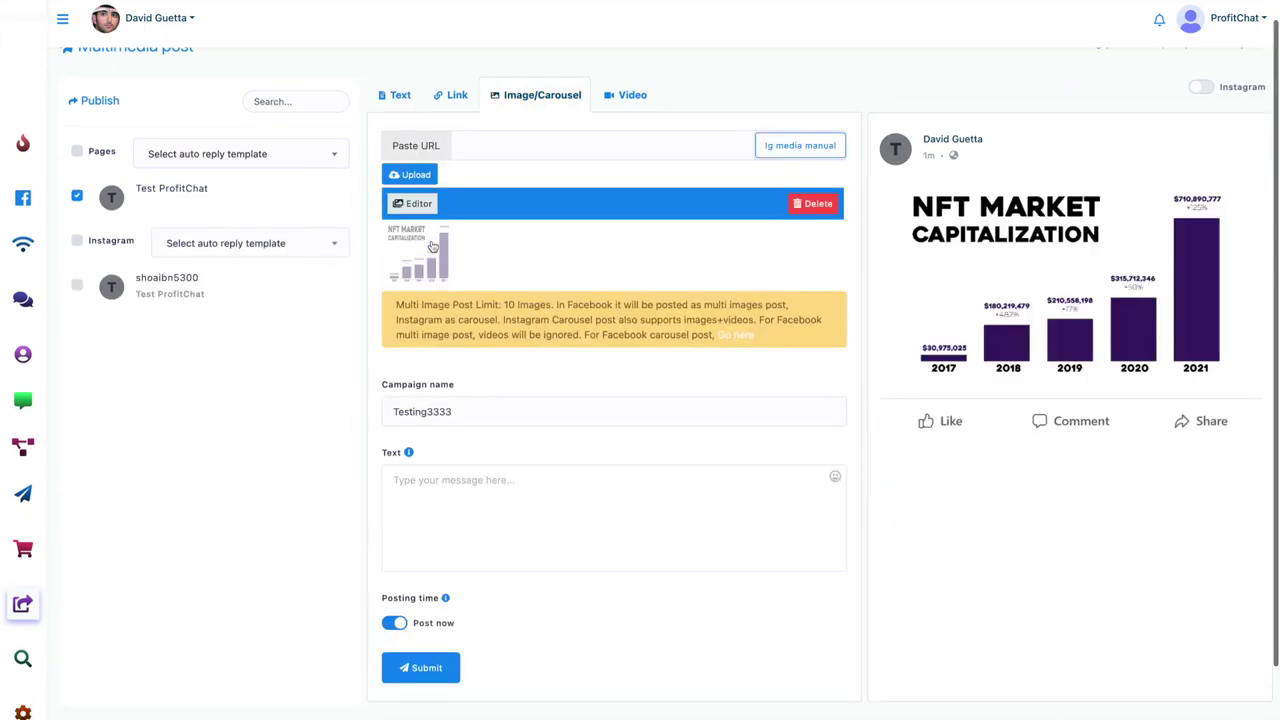
Step: Publish the NFT chart image post with text 'Welcome to NFTs!' to Test ProfitChat
click(523, 496)
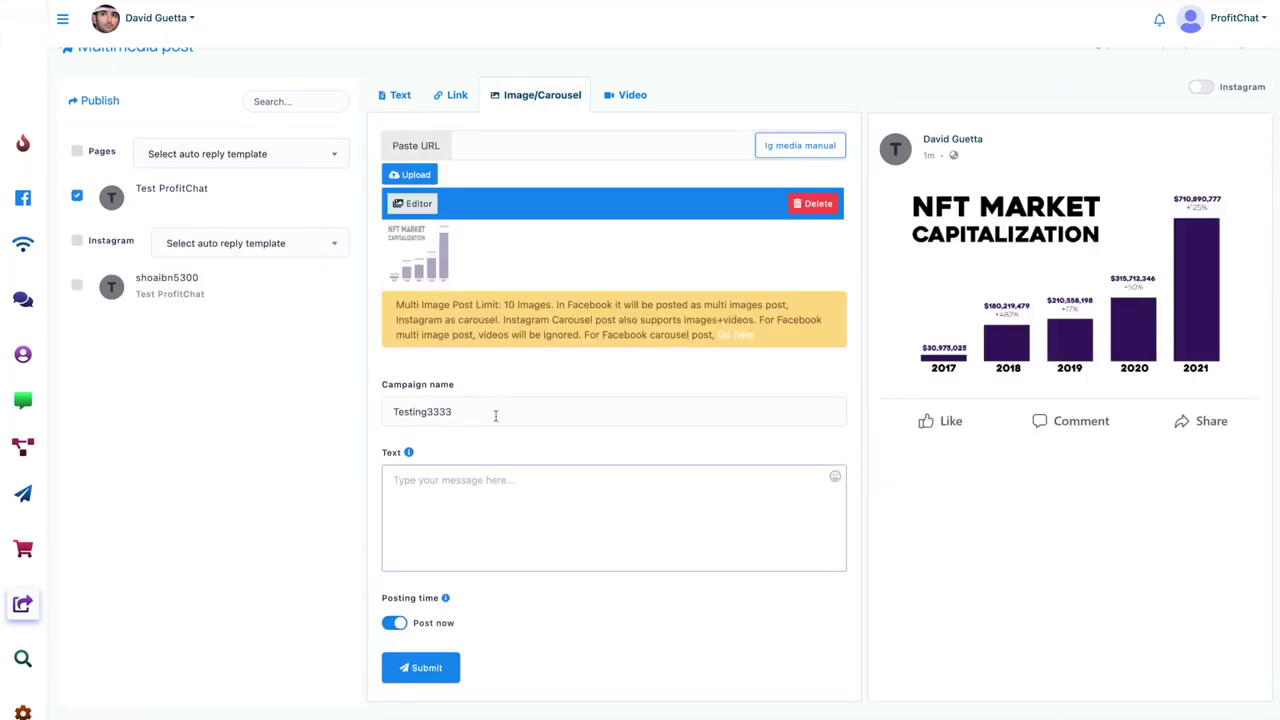
click(493, 412)
click(477, 494)
text(Welcome to NFTs!)
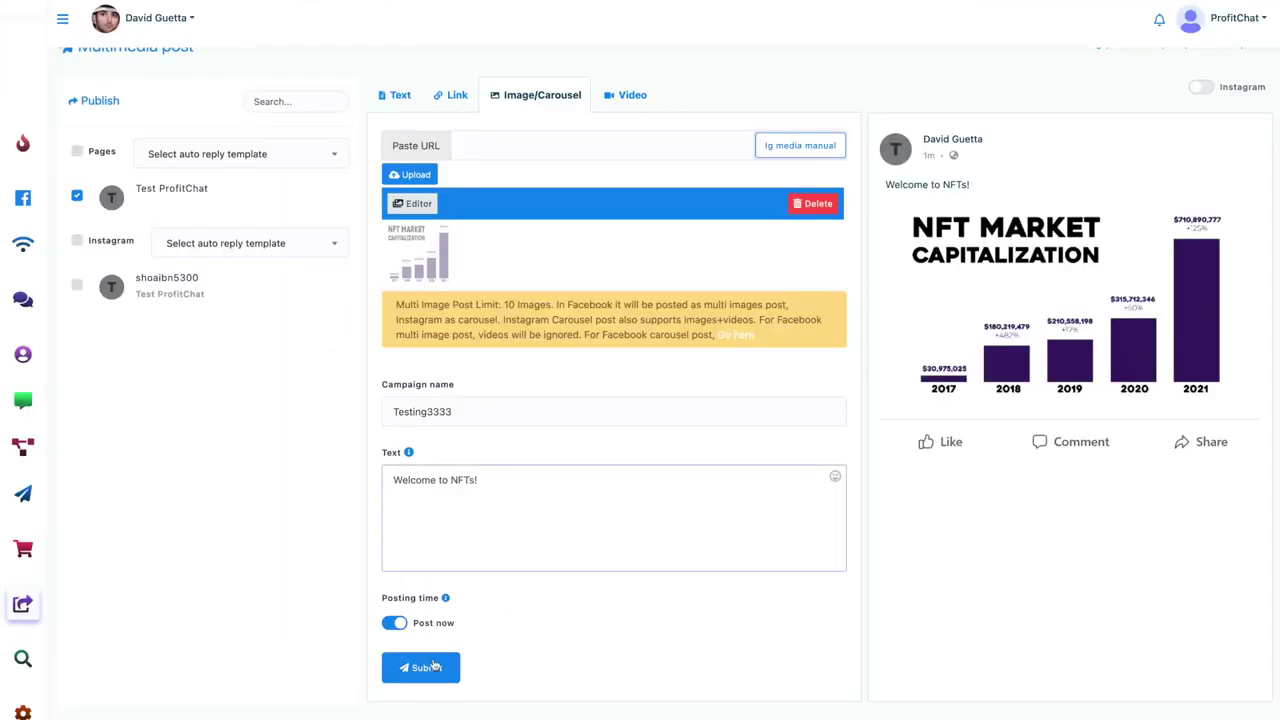
click(418, 669)
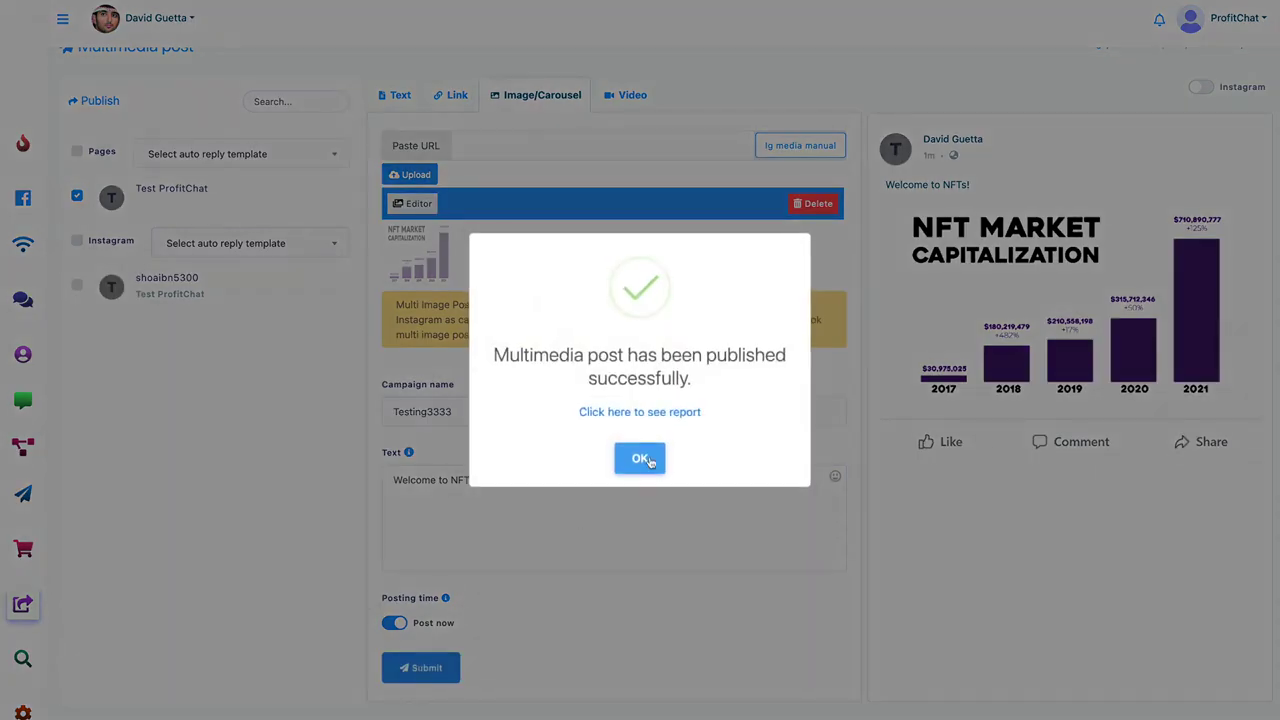
click(641, 458)
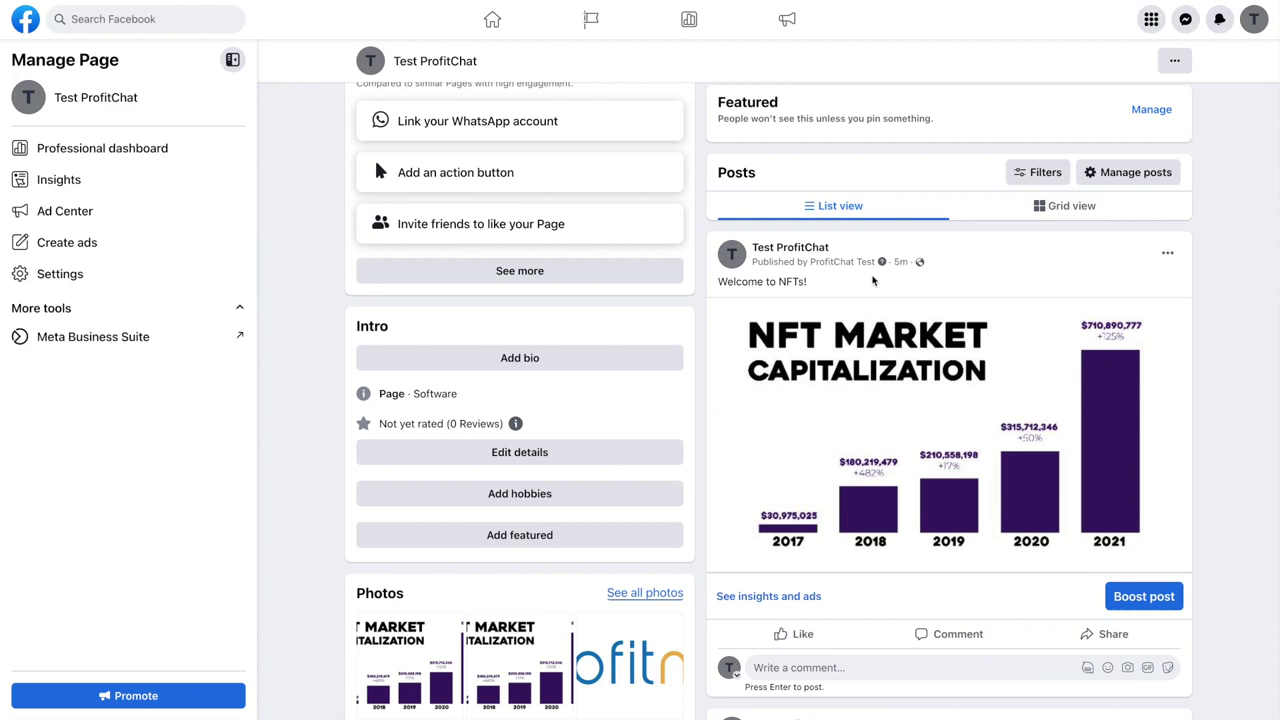
Step: Scroll the Test ProfitChat Facebook page to verify the new 'Welcome to NFTs!' chart post
scroll(888, 311, down, 1)
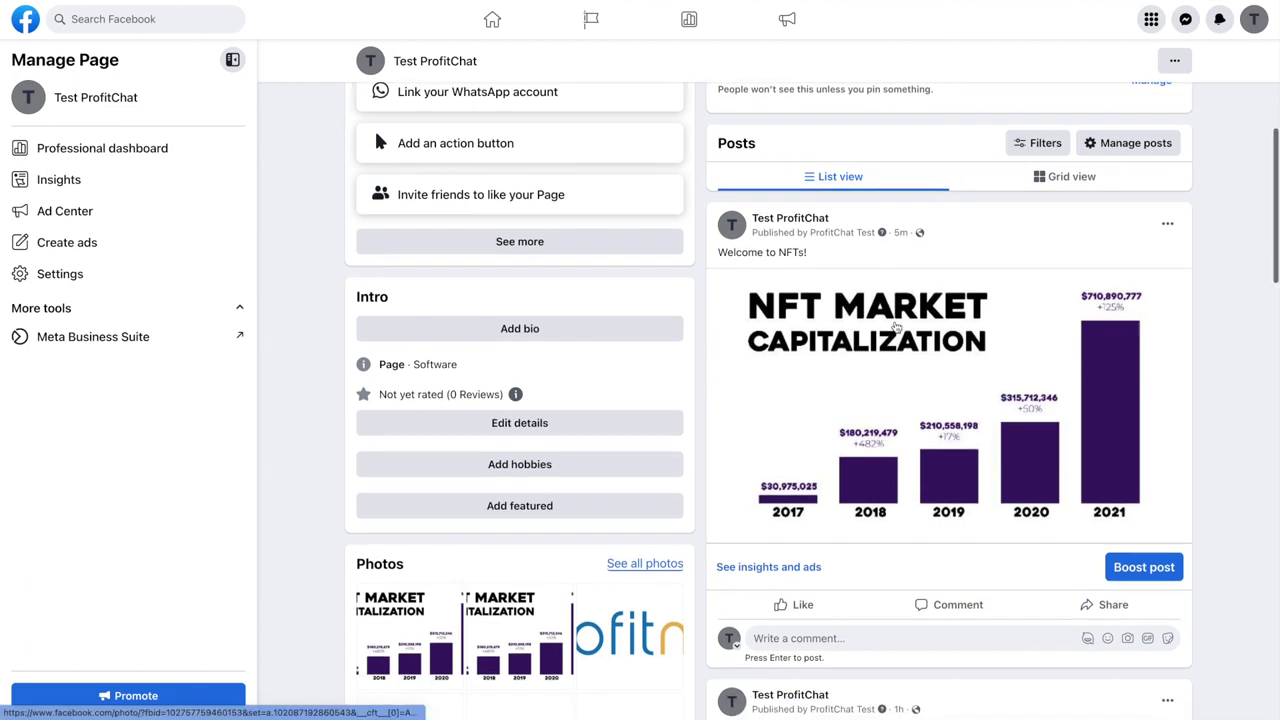